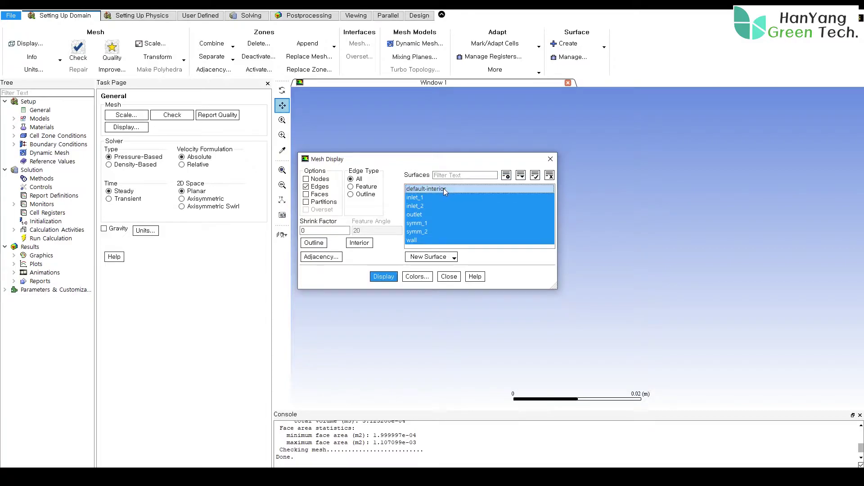
# Display the mesh on all surfaces, including default-interior, and fit it to the graphics window.
pyautogui.moveTo(436, 161)
pyautogui.mouseDown()
pyautogui.moveTo(347, 226)
pyautogui.moveTo(262, 237)
pyautogui.moveTo(266, 243)
pyautogui.mouseUp()
pyautogui.click(263, 273)
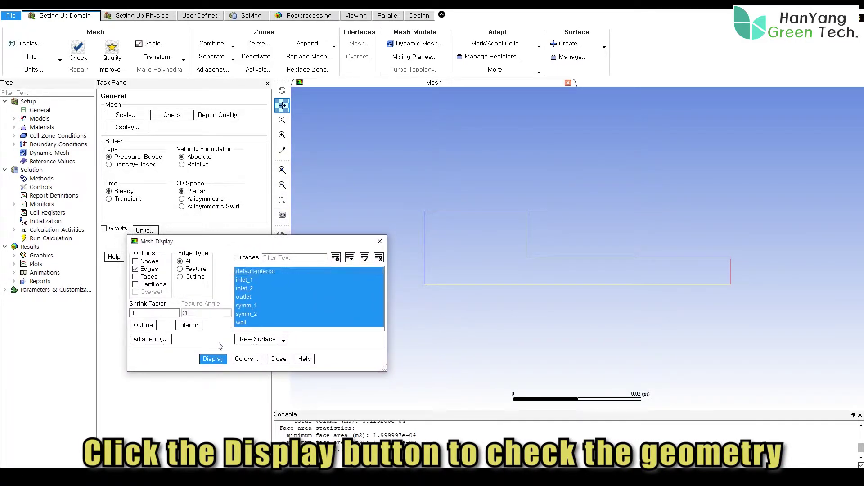
pyautogui.click(213, 360)
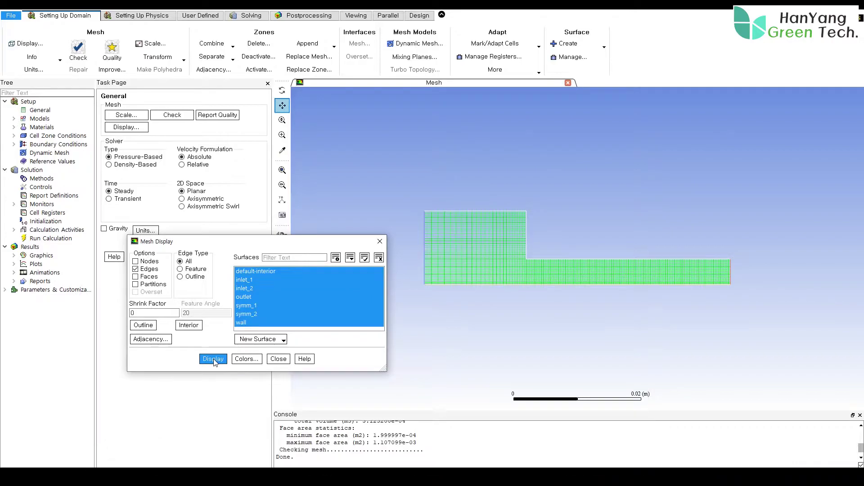
pyautogui.click(283, 170)
pyautogui.moveTo(283, 243); pyautogui.dragTo(200, 112)
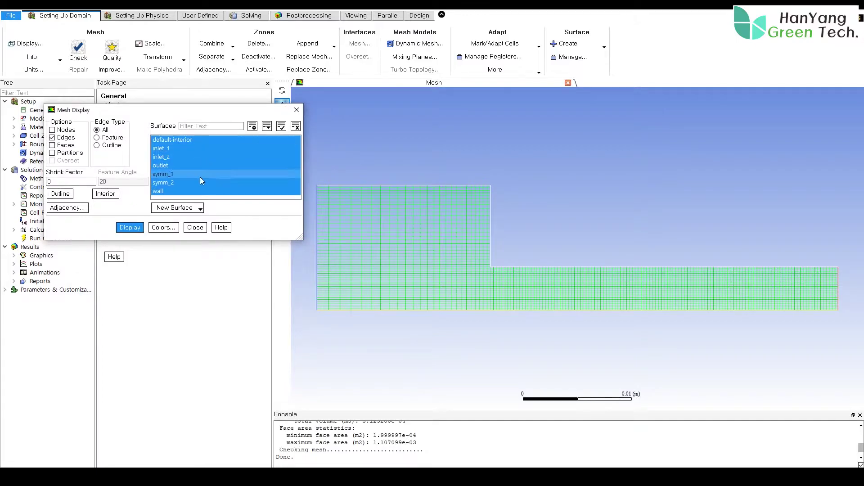
pyautogui.click(195, 228)
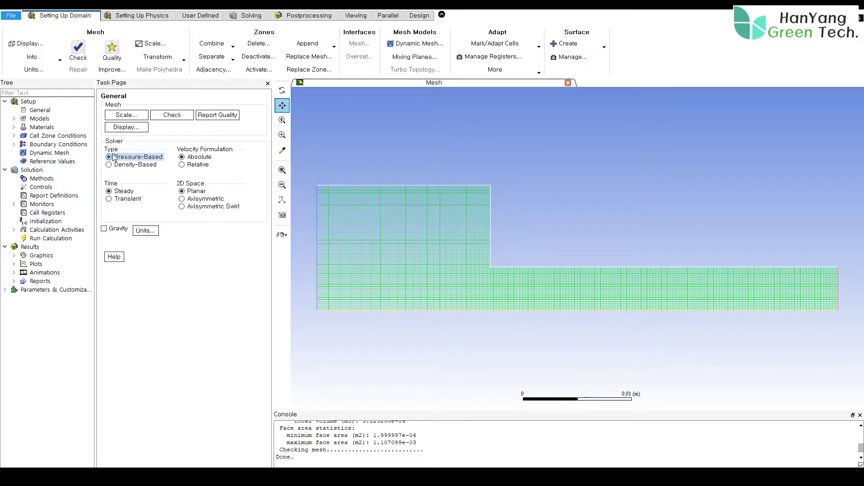
# Set the 2D space to Axisymmetric and enable the Mixture multiphase model with Slip Velocity turned off.
pyautogui.click(182, 199)
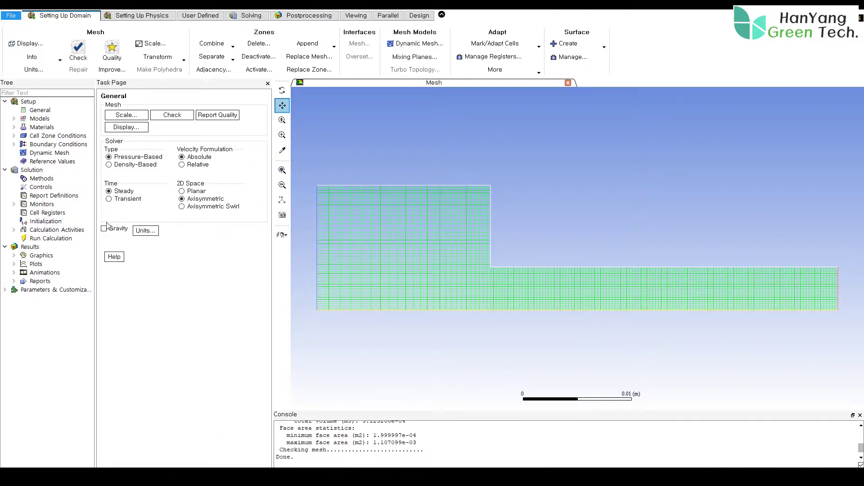
pyautogui.doubleClick(46, 120)
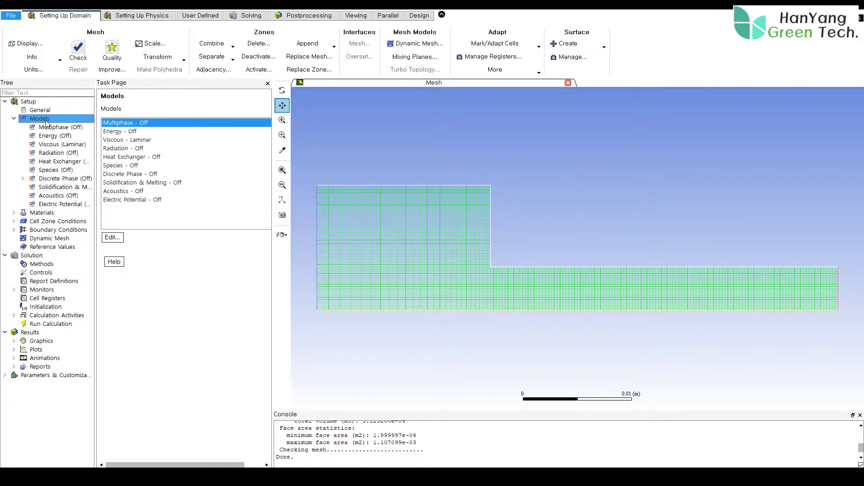
pyautogui.doubleClick(129, 122)
pyautogui.moveTo(155, 218); pyautogui.dragTo(558, 125)
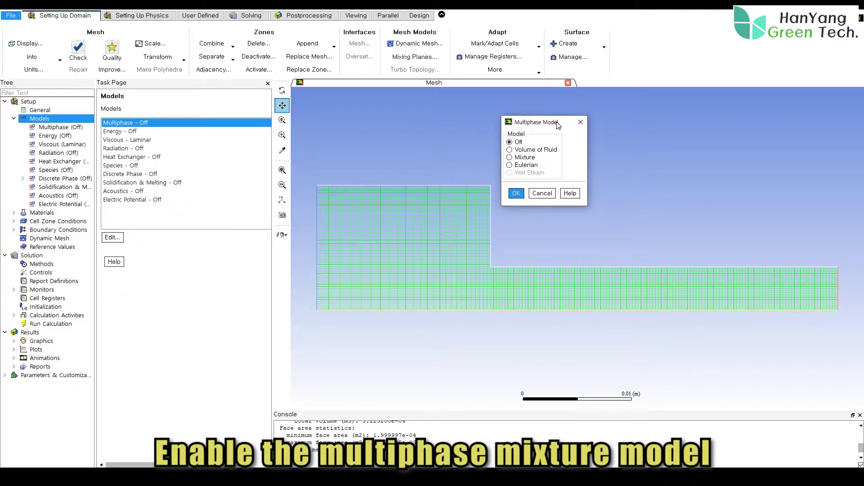
pyautogui.click(525, 158)
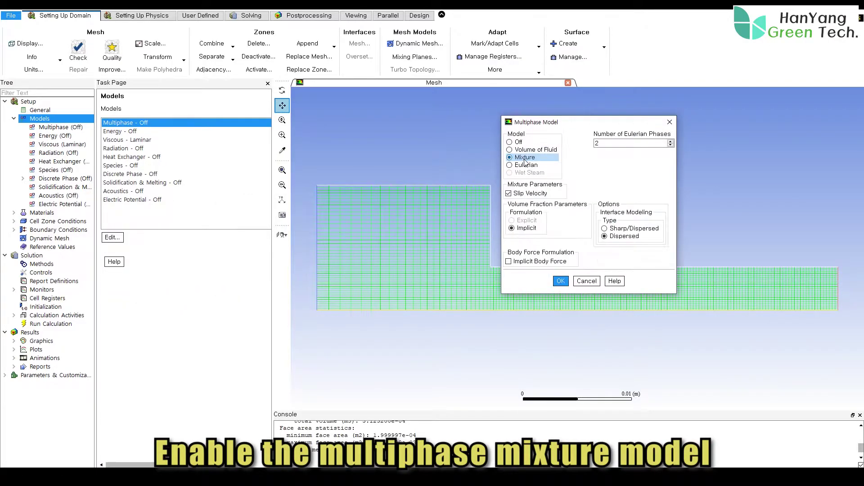
pyautogui.moveTo(548, 127); pyautogui.dragTo(511, 125)
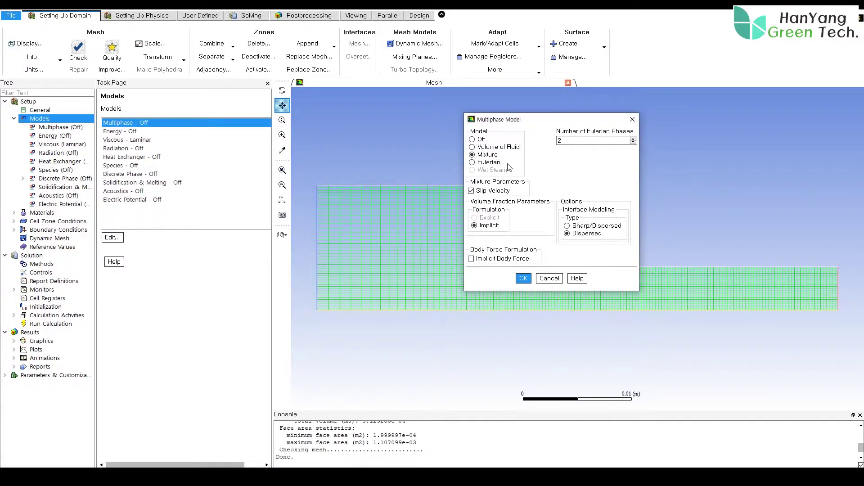
pyautogui.click(471, 191)
pyautogui.click(524, 278)
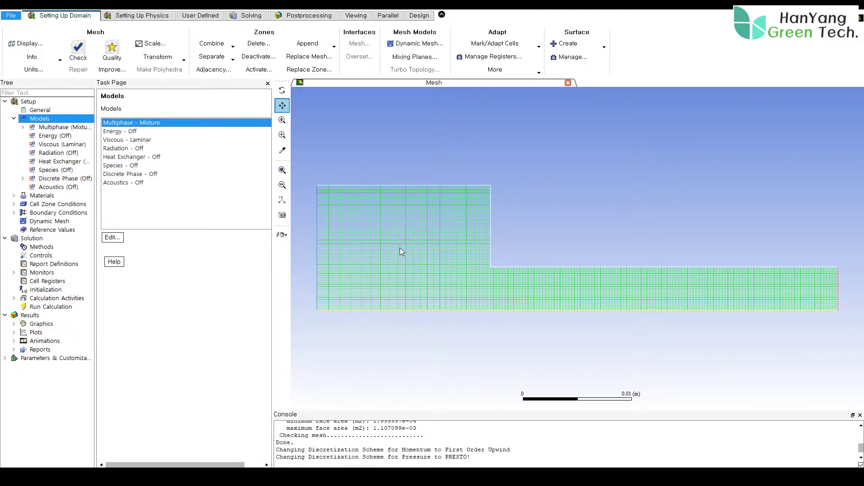
# Set the viscous model to Realizable k-epsilon with Standard Wall Functions.
pyautogui.doubleClick(127, 141)
pyautogui.moveTo(176, 217); pyautogui.dragTo(392, 112)
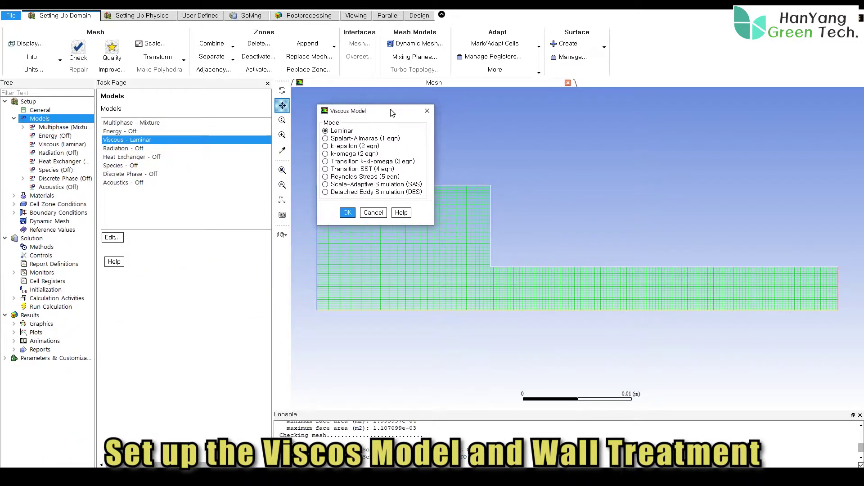
pyautogui.click(348, 146)
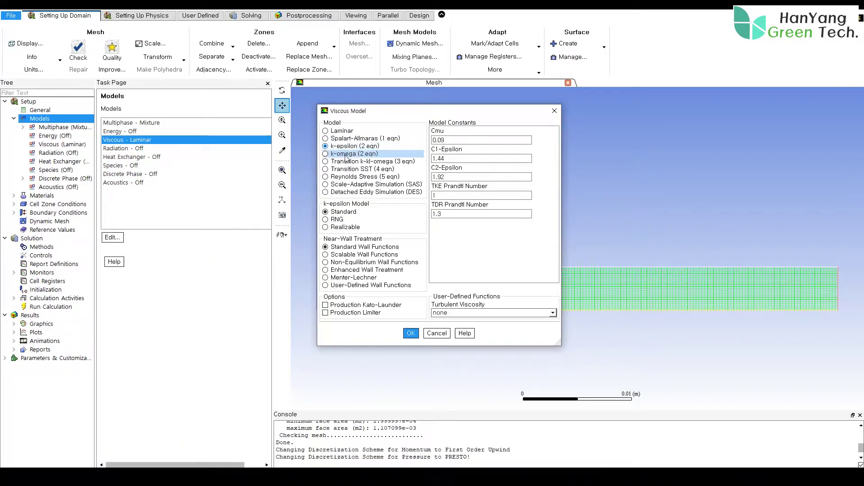
pyautogui.click(344, 228)
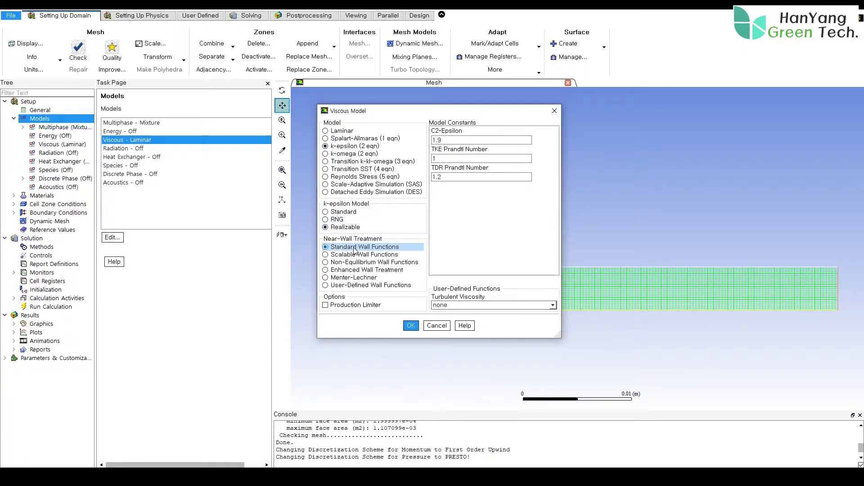
pyautogui.click(411, 326)
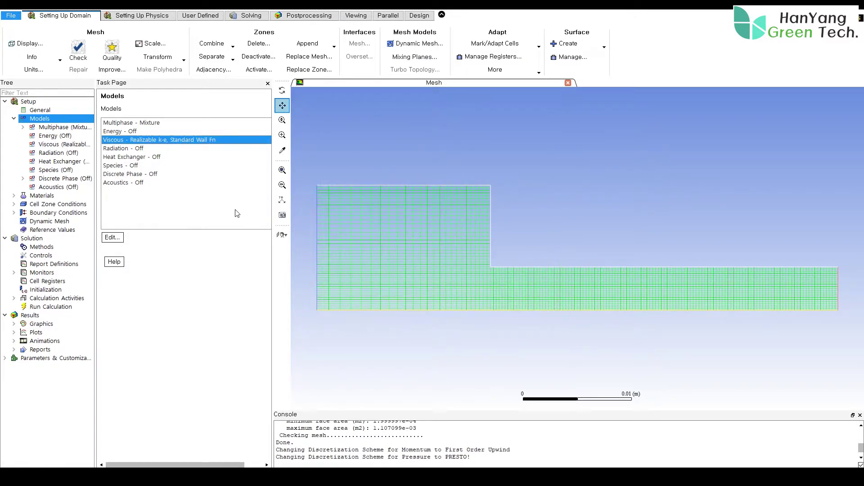
pyautogui.click(14, 118)
# Open the air fluid material for editing and rename it water.
pyautogui.doubleClick(40, 127)
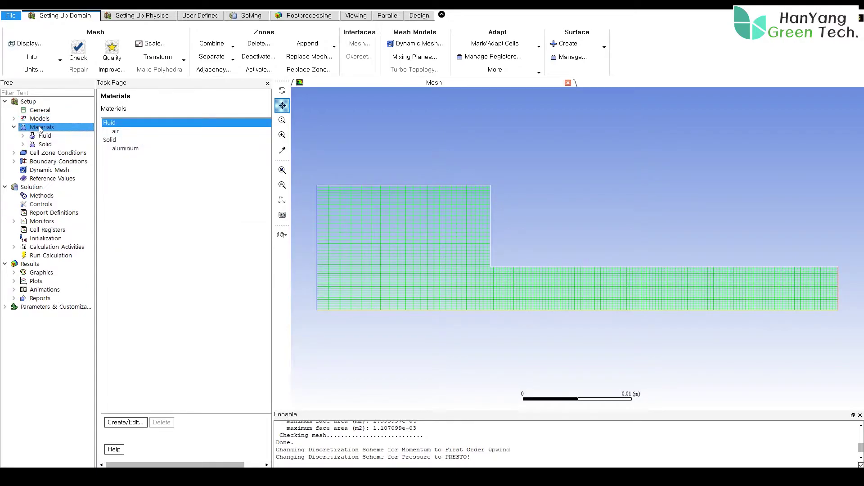
pyautogui.doubleClick(115, 131)
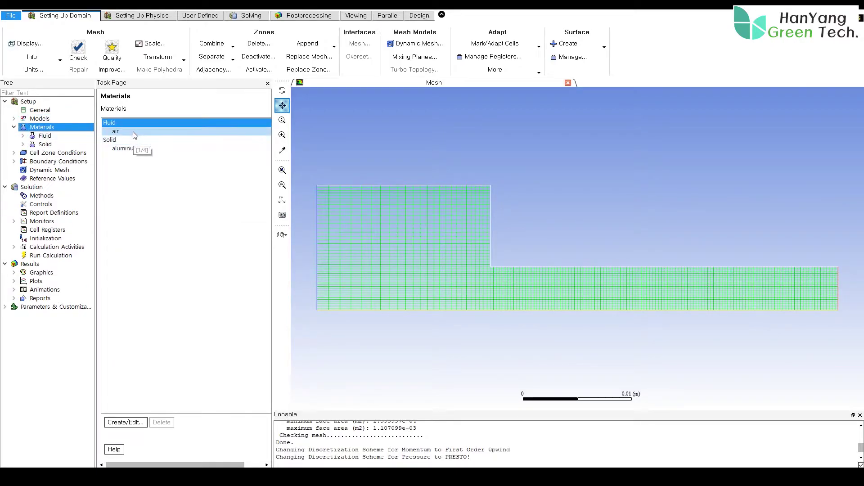
pyautogui.moveTo(216, 226); pyautogui.dragTo(418, 133)
pyautogui.doubleClick(333, 149)
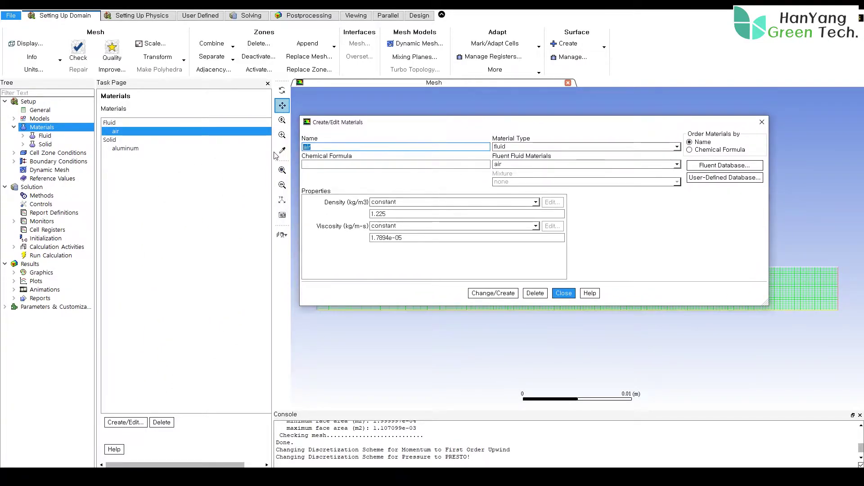
pyautogui.write('water')
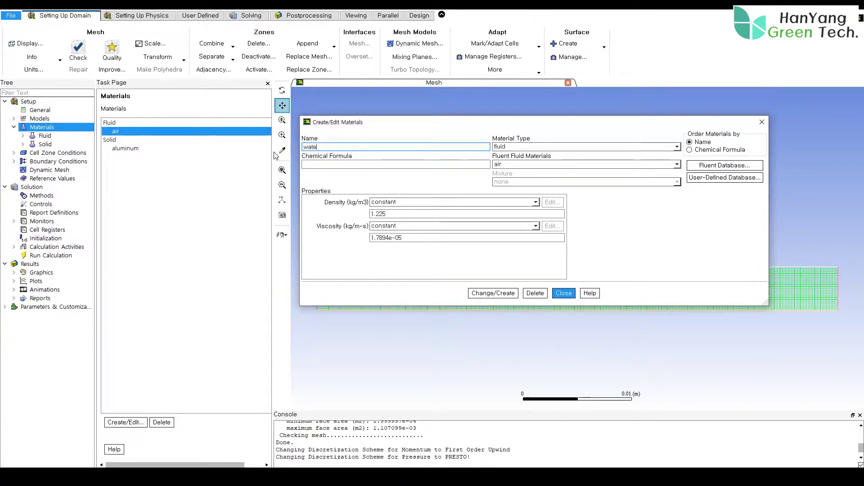
# Give the water material a density of 1000 kg/m3 and a viscosity of 0.001 kg/m-s, and overwrite air with it.
pyautogui.doubleClick(395, 213)
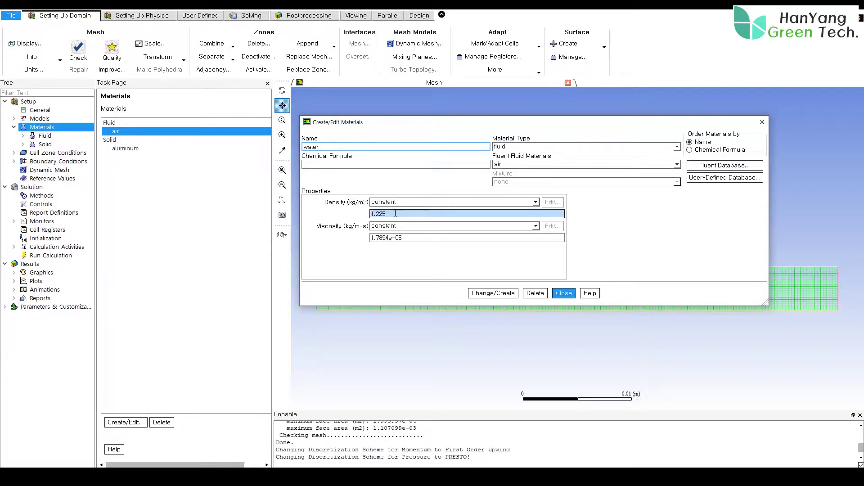
pyautogui.doubleClick(395, 214)
pyautogui.write('1000')
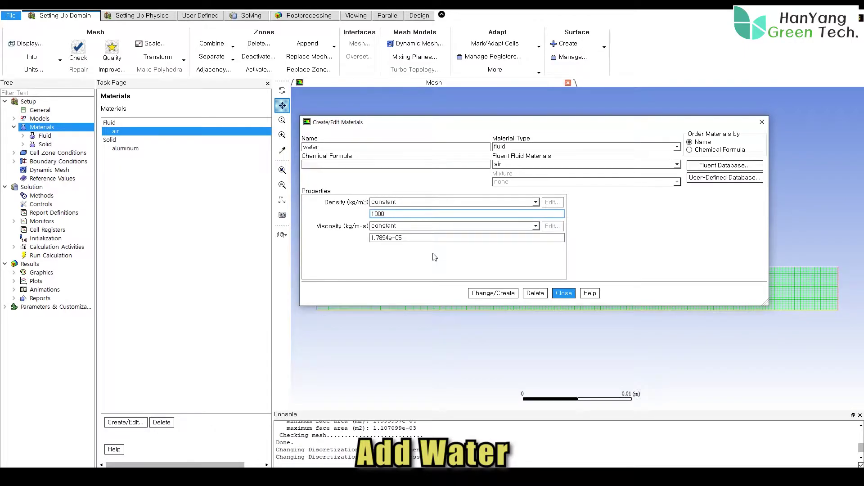
pyautogui.moveTo(420, 239); pyautogui.dragTo(347, 235)
pyautogui.write('0.')
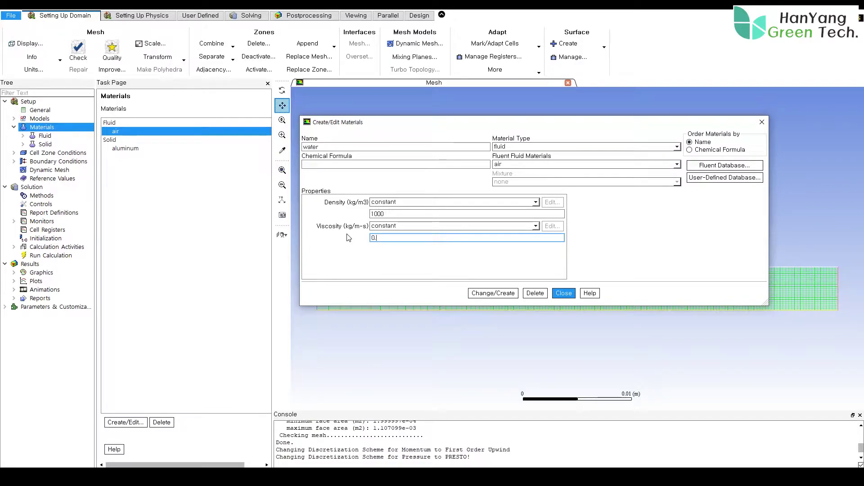
pyautogui.write('001')
pyautogui.click(486, 294)
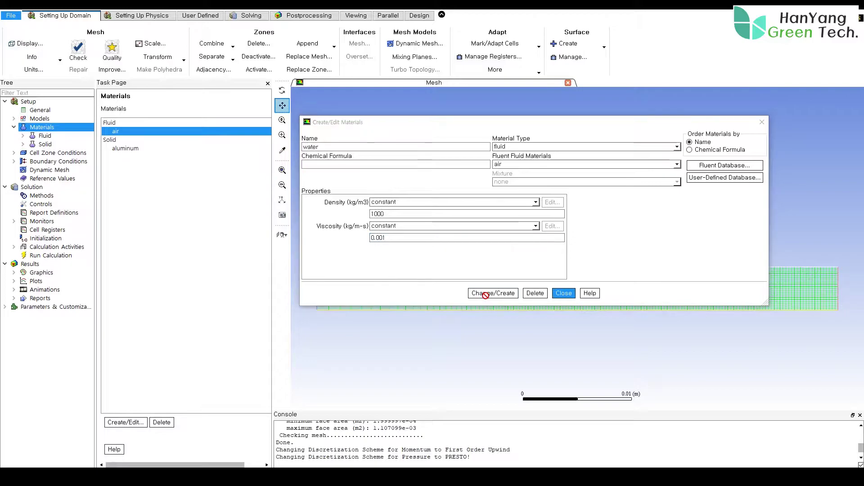
pyautogui.click(449, 256)
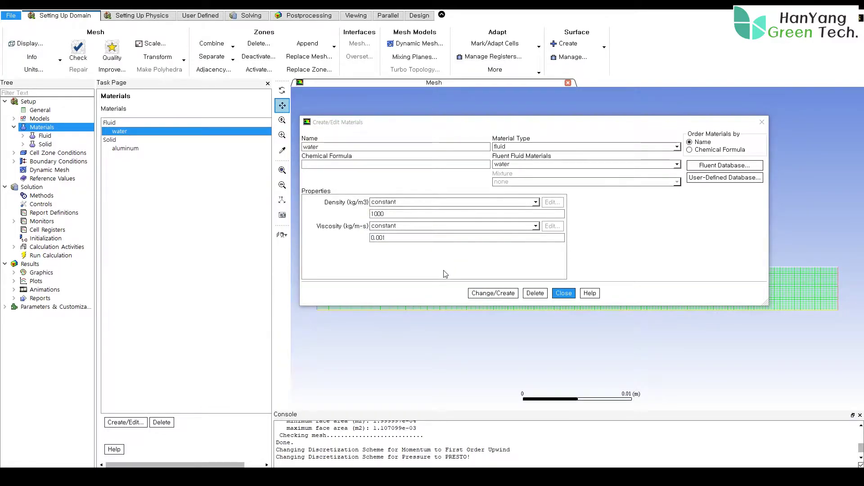
pyautogui.click(558, 293)
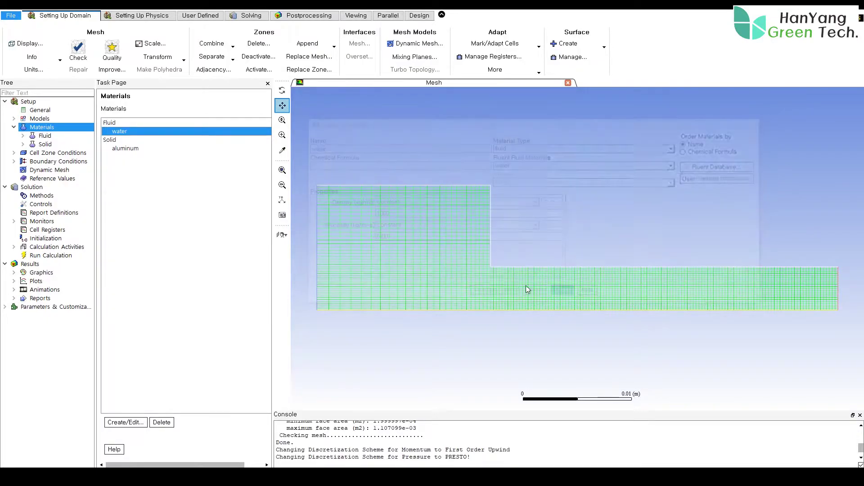
# Copy the water-vapor (h2o) fluid material from the Fluent database into the case.
pyautogui.doubleClick(129, 131)
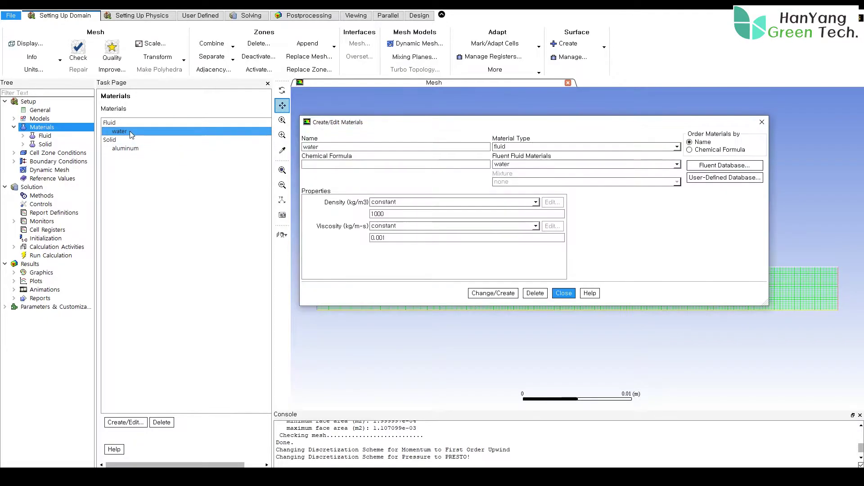
pyautogui.click(724, 166)
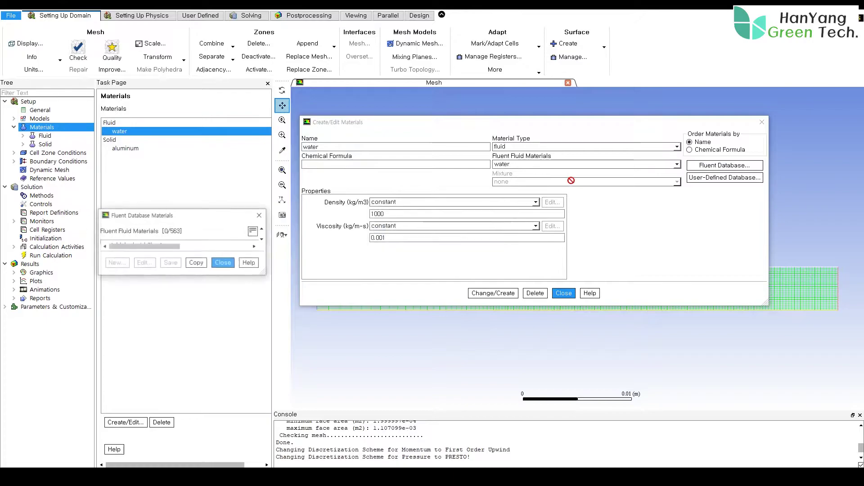
pyautogui.moveTo(297, 216); pyautogui.dragTo(564, 122)
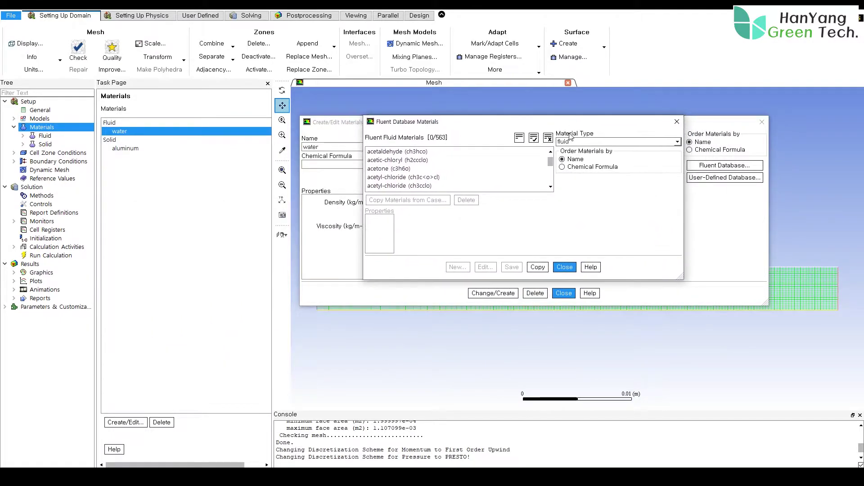
pyautogui.moveTo(550, 161); pyautogui.dragTo(550, 177)
pyautogui.click(407, 186)
pyautogui.click(403, 177)
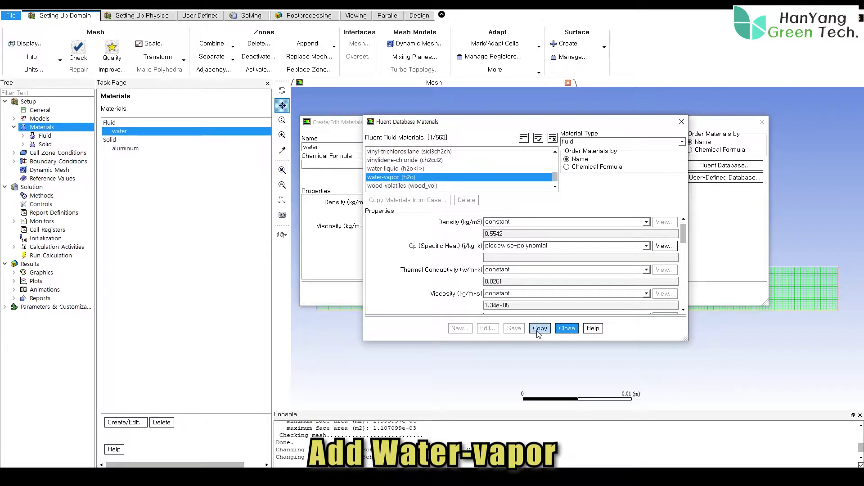
pyautogui.click(538, 329)
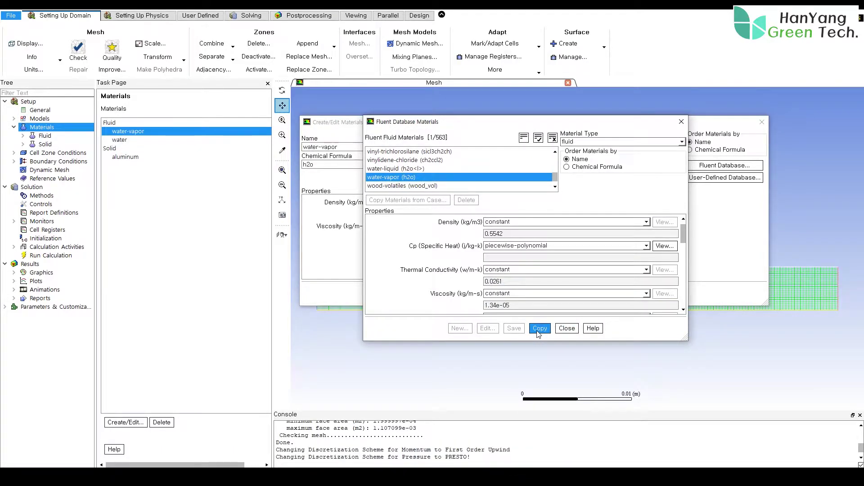
pyautogui.click(568, 328)
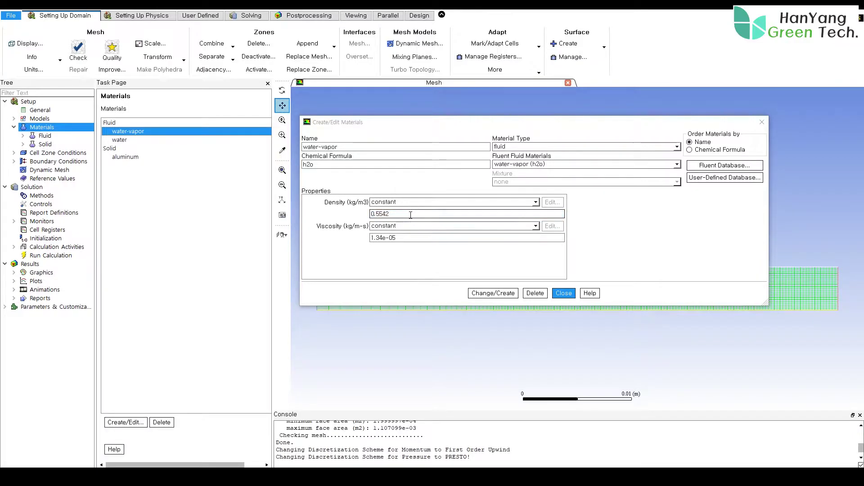
# Set water-vapor's density to 0.02558 kg/m3 and viscosity to 1.26e-06 kg/m-s, and apply the changes.
pyautogui.moveTo(415, 215); pyautogui.dragTo(336, 216)
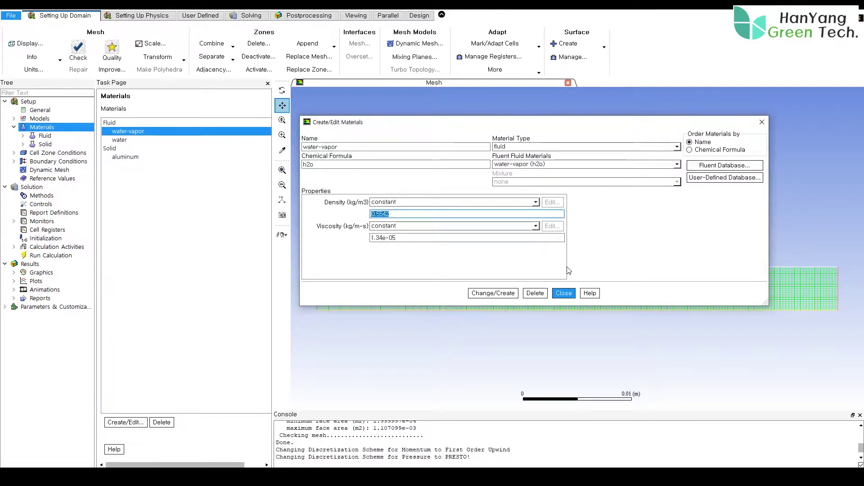
pyautogui.write('0.025558')
pyautogui.click(384, 240)
pyautogui.press('BackSpace')
pyautogui.press('BackSpace')
pyautogui.press('BackSpace')
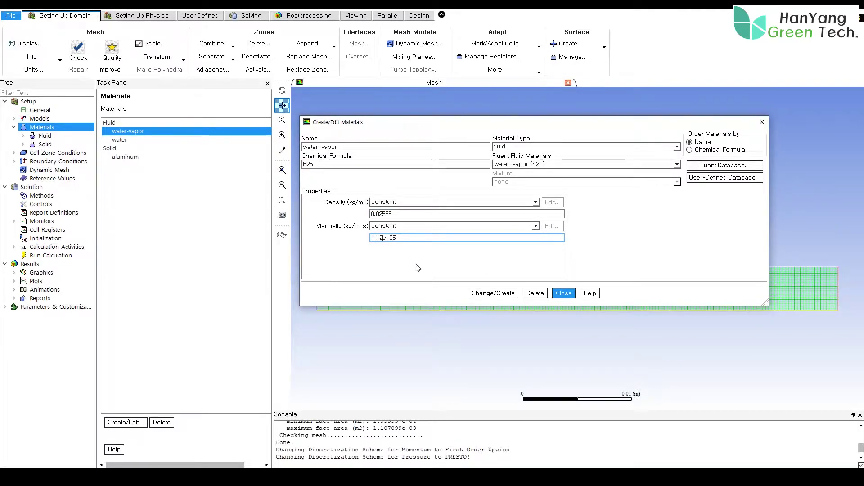
pyautogui.write('.26')
pyautogui.press('Right')
pyautogui.click(494, 294)
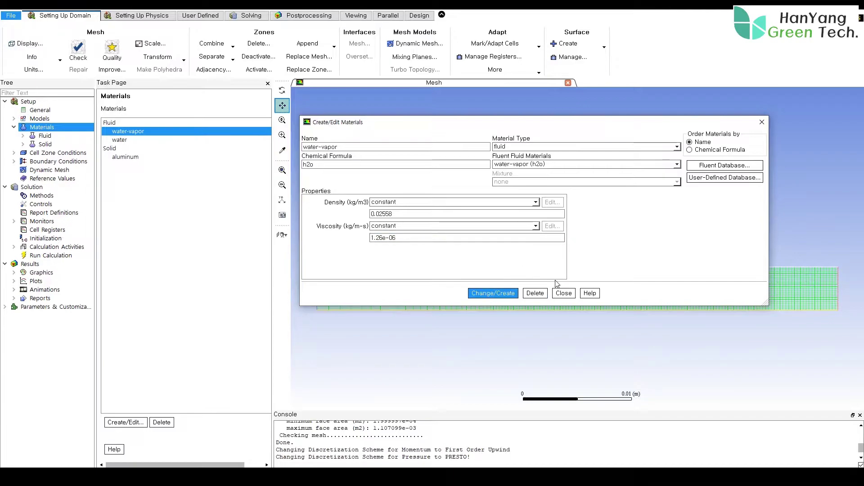
pyautogui.click(563, 293)
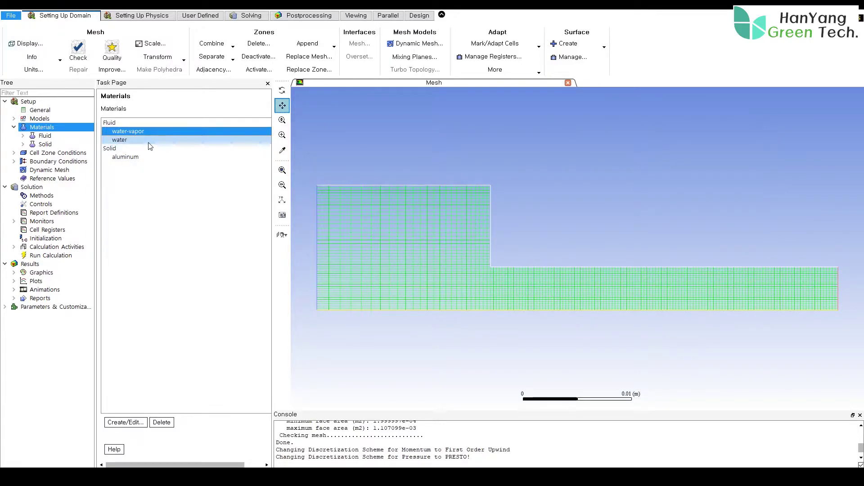
pyautogui.click(14, 128)
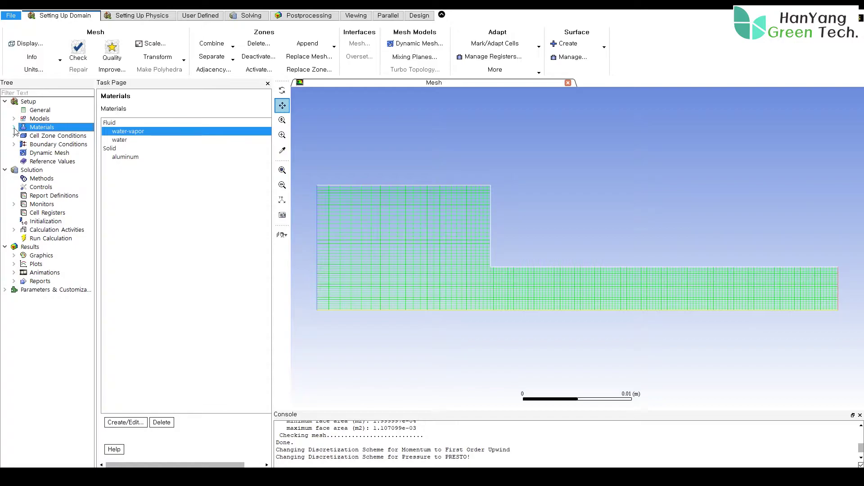
# Rename the primary phase liquid, keeping water as its phase material.
pyautogui.click(14, 119)
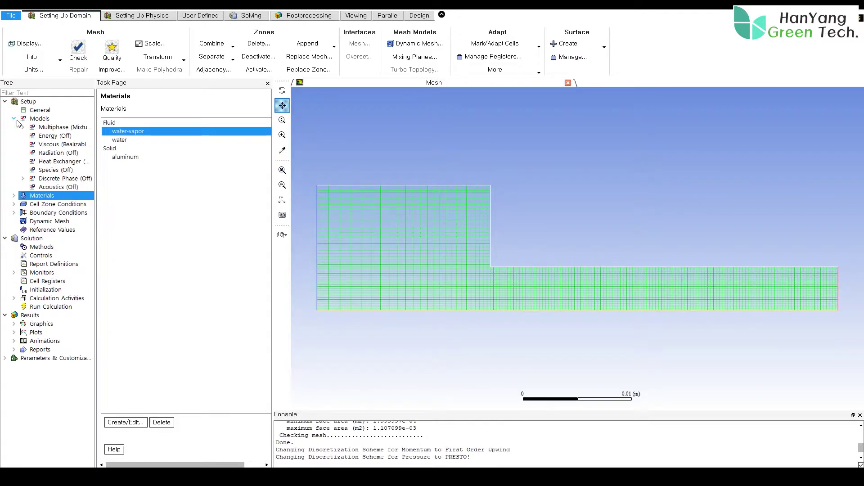
pyautogui.click(23, 127)
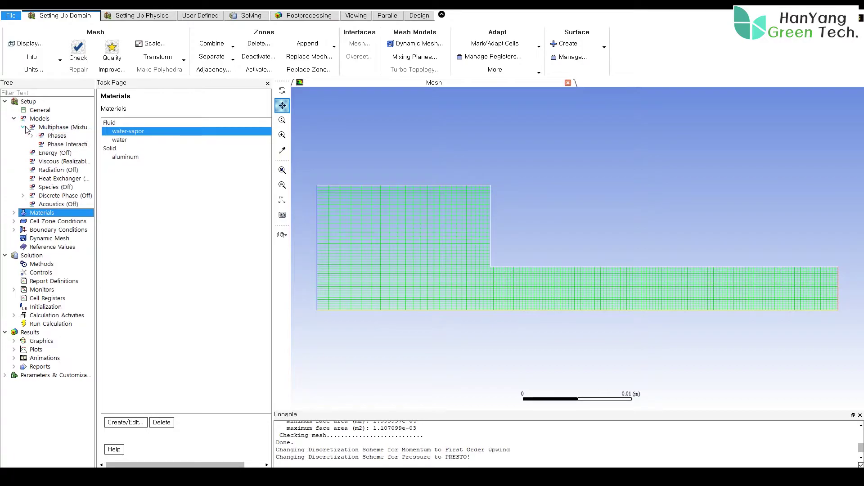
pyautogui.doubleClick(56, 136)
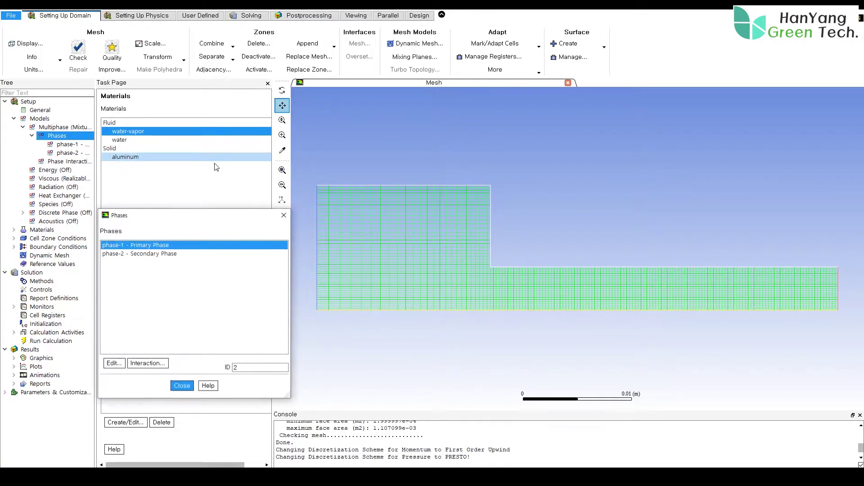
pyautogui.moveTo(182, 216); pyautogui.dragTo(469, 126)
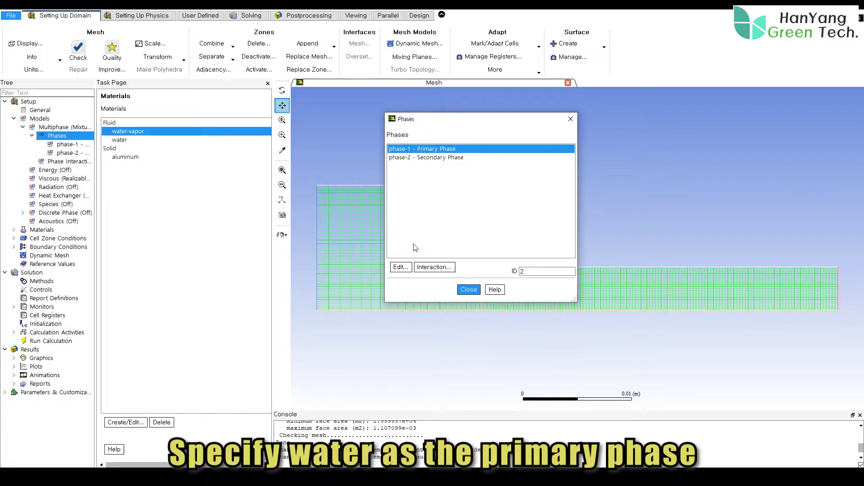
pyautogui.click(400, 268)
pyautogui.moveTo(245, 216); pyautogui.dragTo(604, 180)
pyautogui.moveTo(495, 194); pyautogui.dragTo(467, 194)
pyautogui.write('liquid')
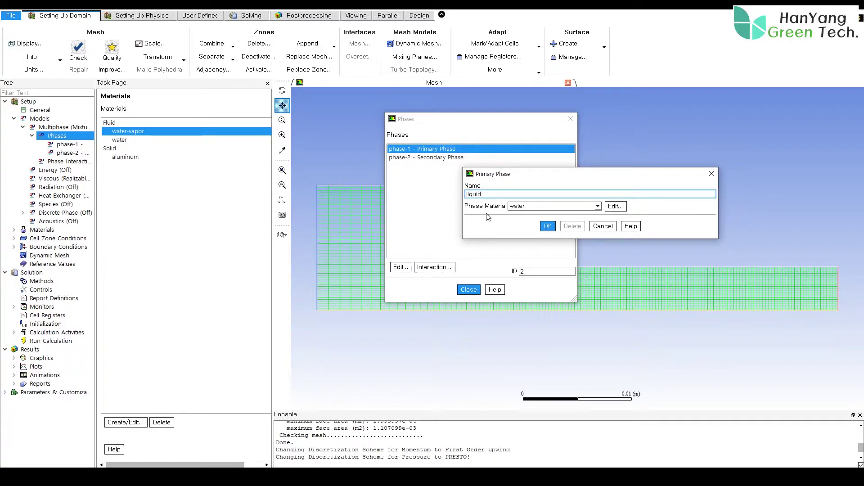
pyautogui.click(547, 226)
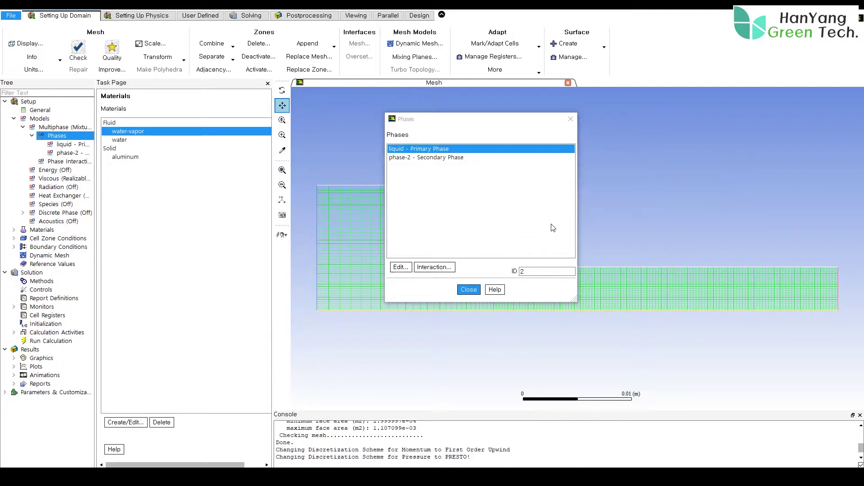
# Assign water-vapor as the secondary phase's material and rename that phase vapor.
pyautogui.click(431, 158)
pyautogui.click(400, 268)
pyautogui.moveTo(274, 222); pyautogui.dragTo(677, 174)
pyautogui.click(615, 197)
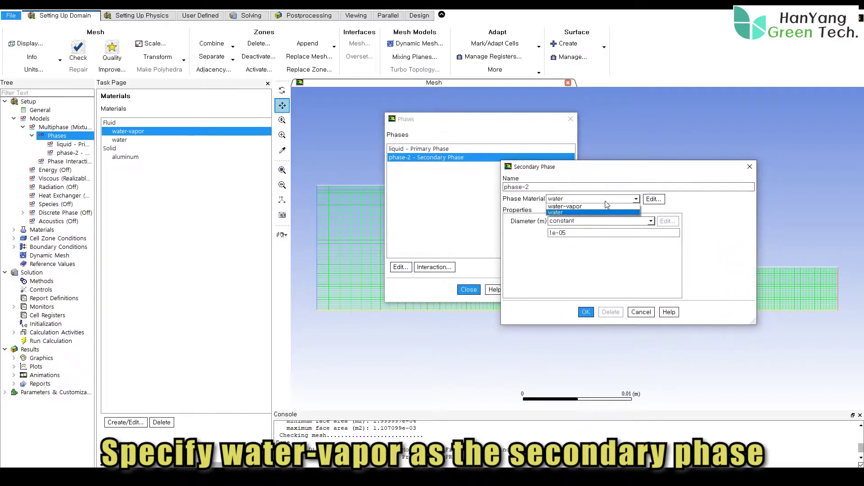
pyautogui.click(598, 207)
pyautogui.click(536, 187)
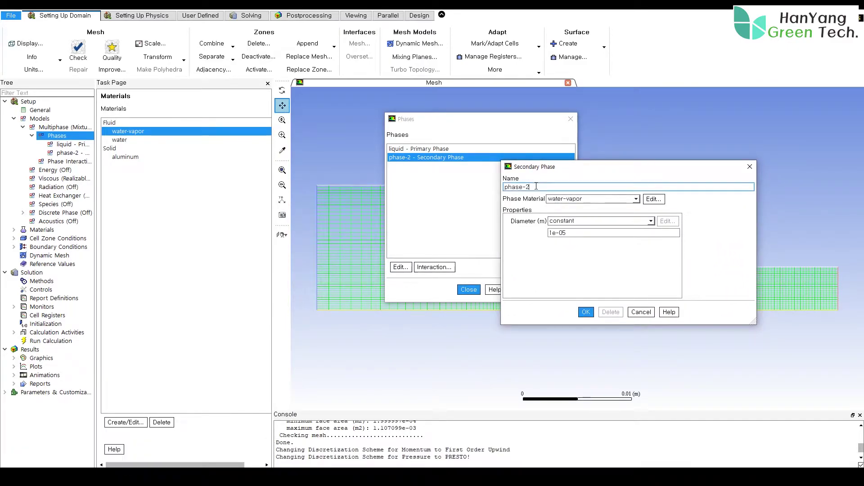
pyautogui.moveTo(540, 186); pyautogui.dragTo(502, 186)
pyautogui.write('vapor')
pyautogui.click(586, 312)
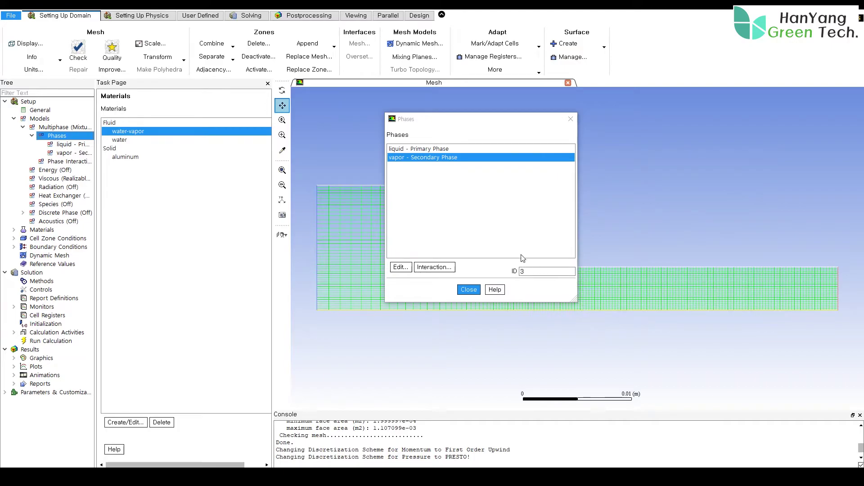
pyautogui.click(416, 157)
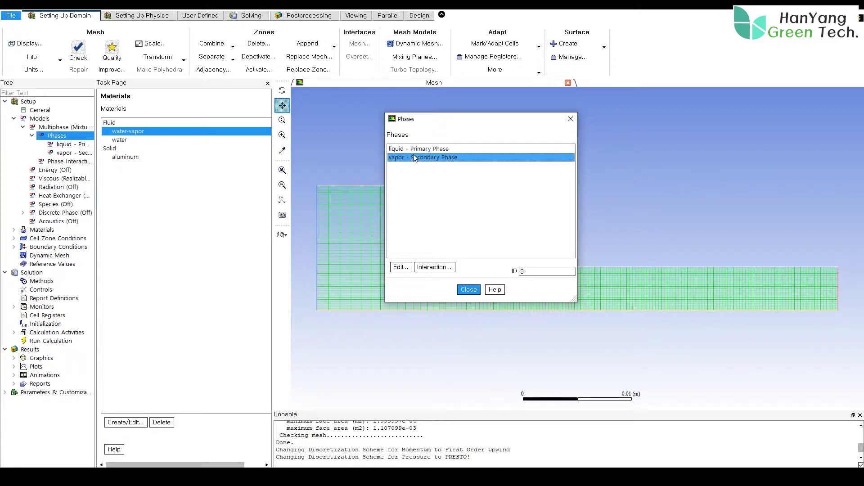
pyautogui.click(433, 267)
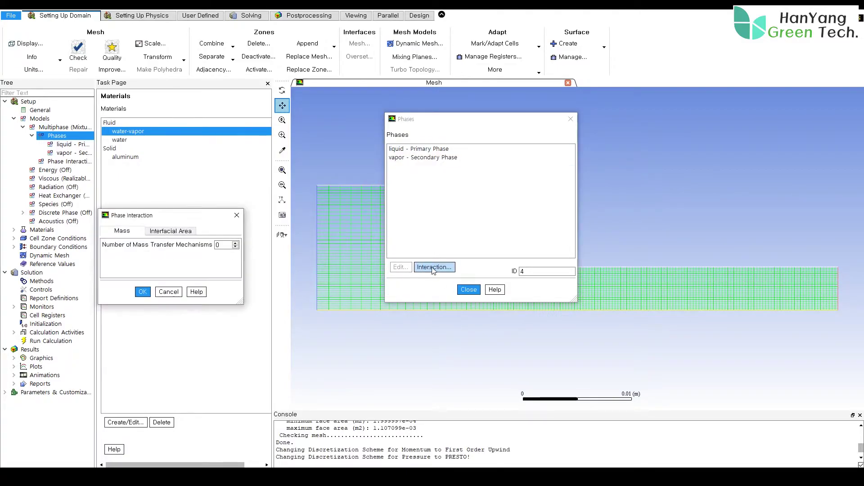
pyautogui.moveTo(174, 219); pyautogui.dragTo(317, 208)
pyautogui.click(287, 280)
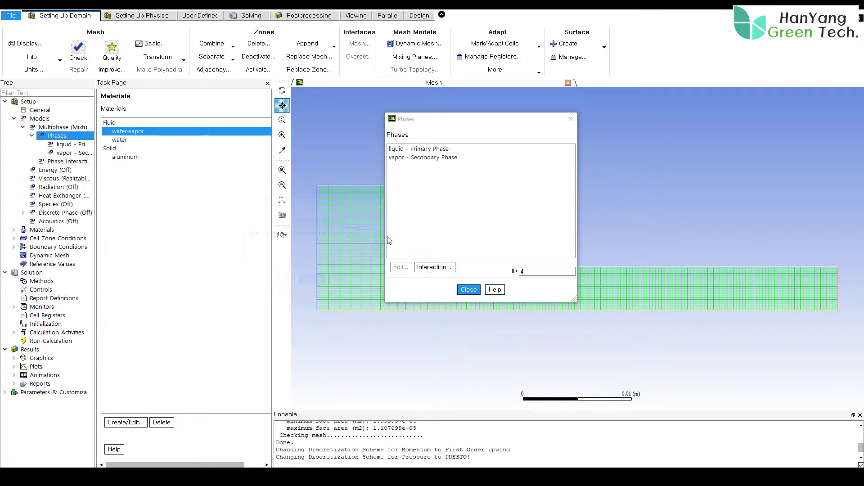
pyautogui.click(468, 289)
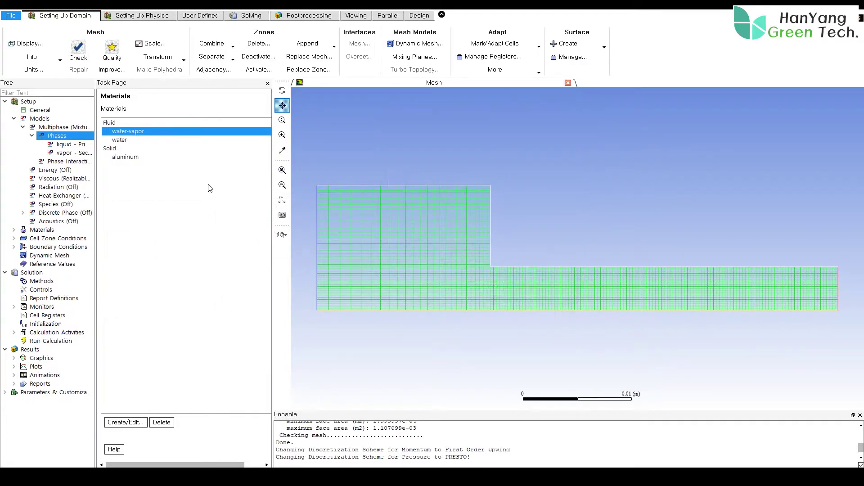
# Add one mass transfer mechanism to the phase interaction and set its mechanism to cavitation.
pyautogui.click(68, 161)
pyautogui.moveTo(337, 201); pyautogui.dragTo(509, 193)
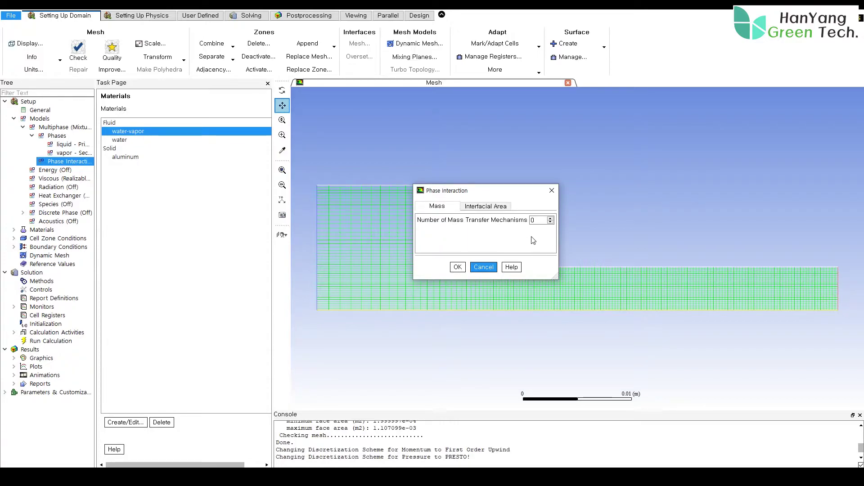
pyautogui.click(550, 218)
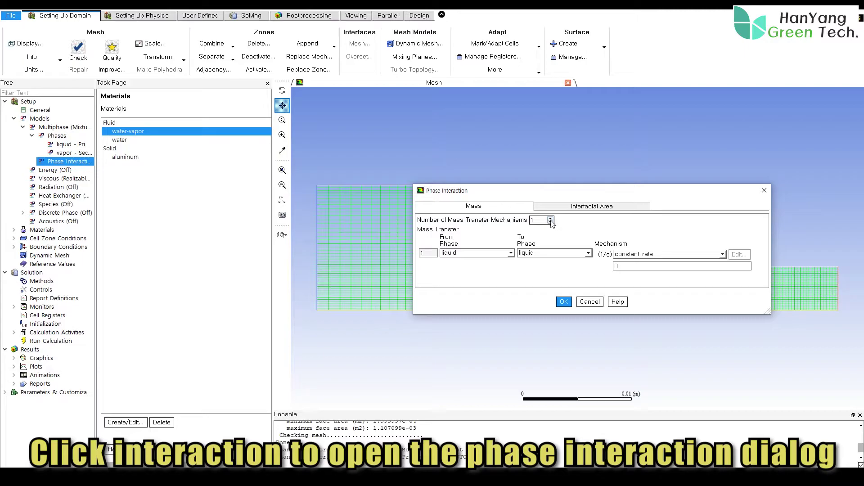
pyautogui.moveTo(604, 194); pyautogui.dragTo(527, 167)
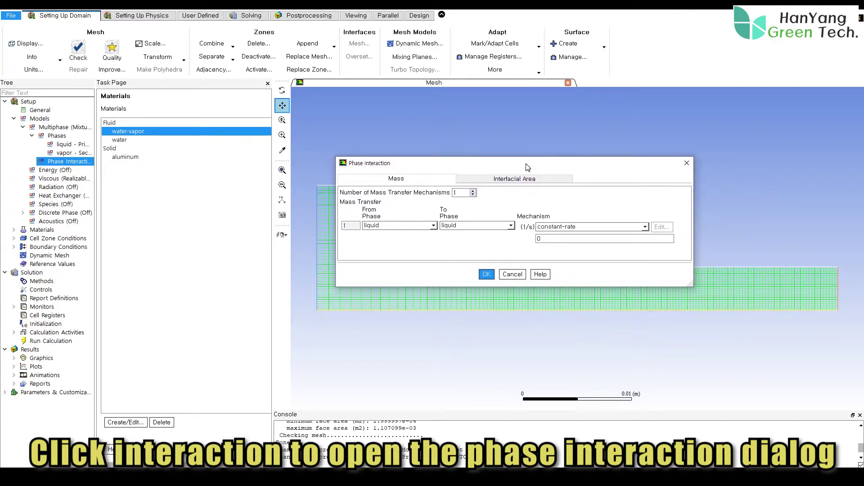
pyautogui.click(587, 227)
pyautogui.click(572, 246)
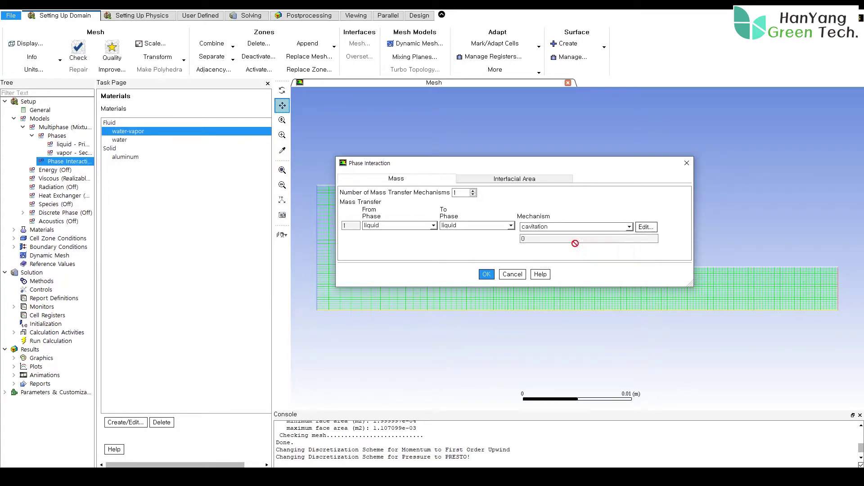
# Set the Schnerr-Sauer cavitation model's bubble number density to 1e+13 and make the mass transfer go from liquid to vapor.
pyautogui.moveTo(261, 220); pyautogui.dragTo(512, 301)
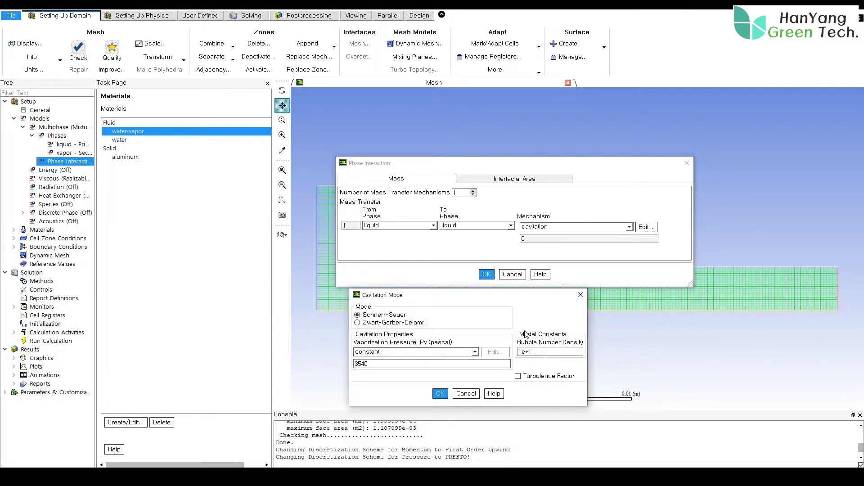
pyautogui.click(543, 352)
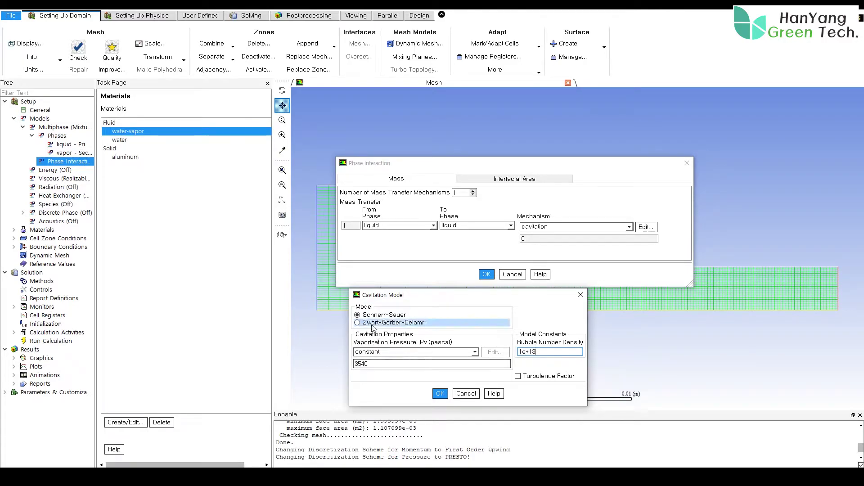
pyautogui.click(443, 394)
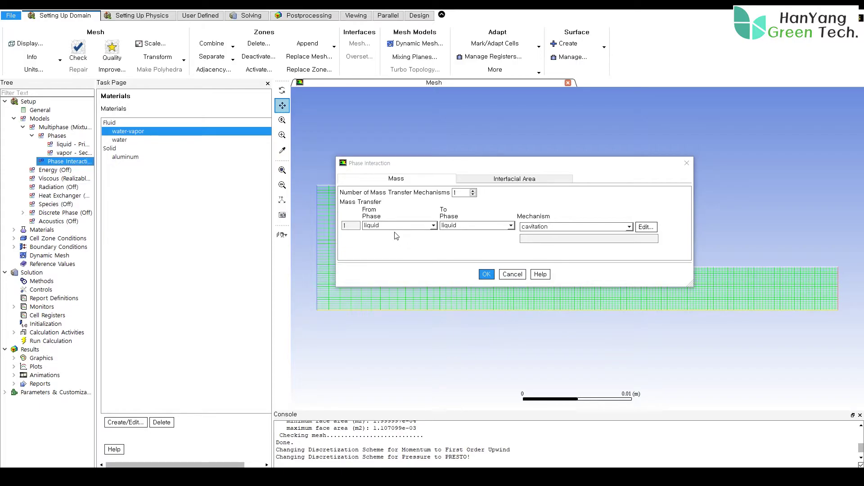
pyautogui.click(452, 226)
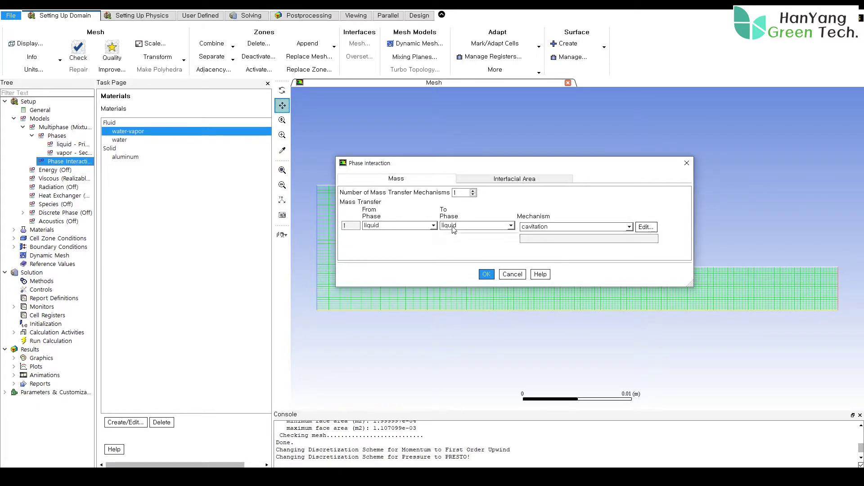
pyautogui.click(450, 239)
pyautogui.click(488, 275)
# Review the liquid and vapor phase definitions and the cavitation mass transfer settings of the phase interaction.
pyautogui.doubleClick(57, 136)
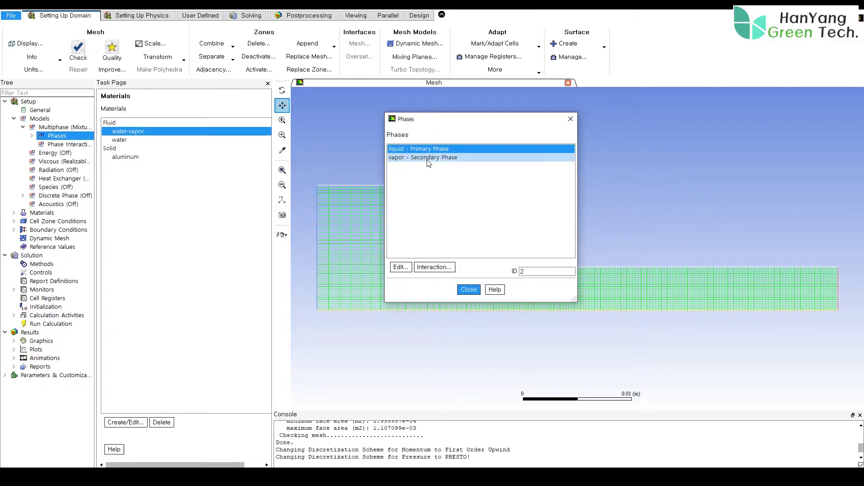
pyautogui.click(400, 267)
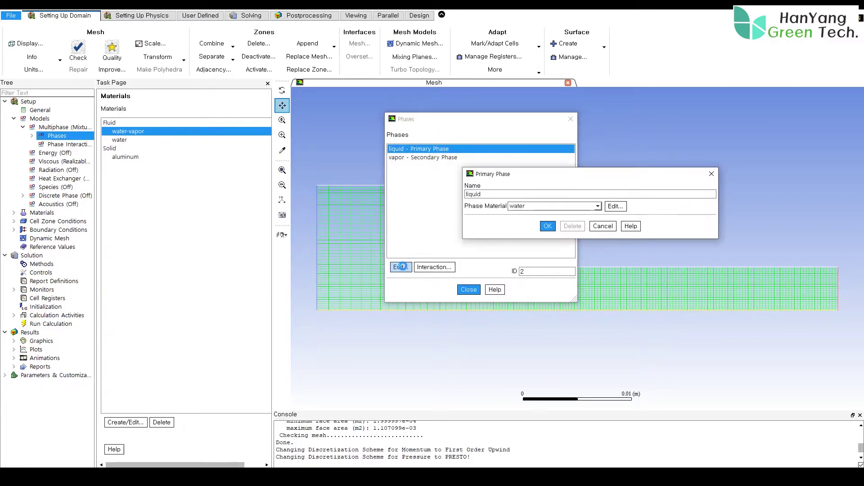
pyautogui.click(545, 229)
pyautogui.click(423, 157)
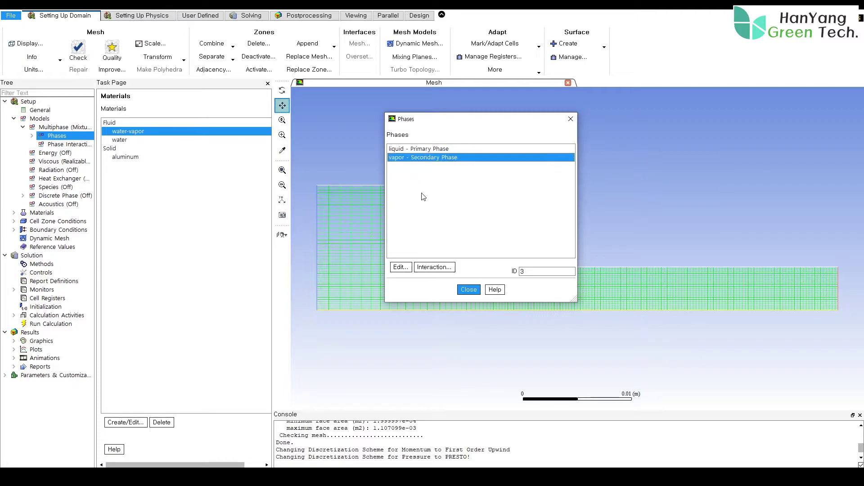
pyautogui.click(400, 267)
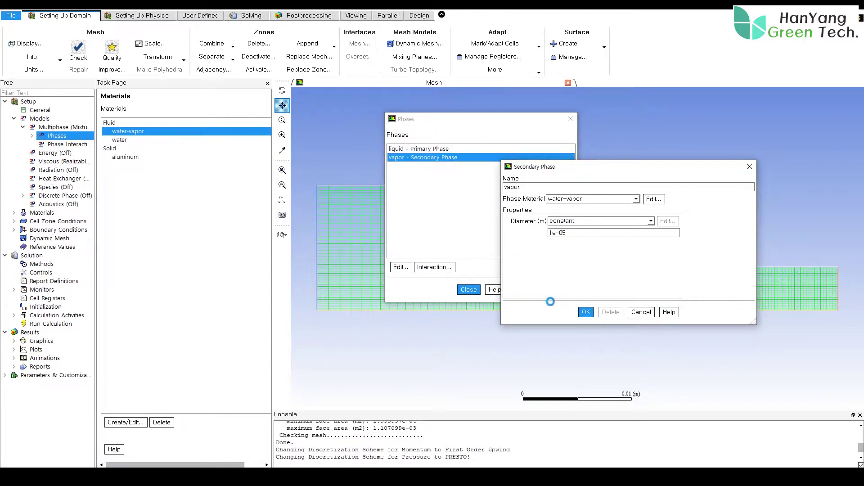
pyautogui.click(586, 312)
pyautogui.click(468, 289)
pyautogui.doubleClick(68, 144)
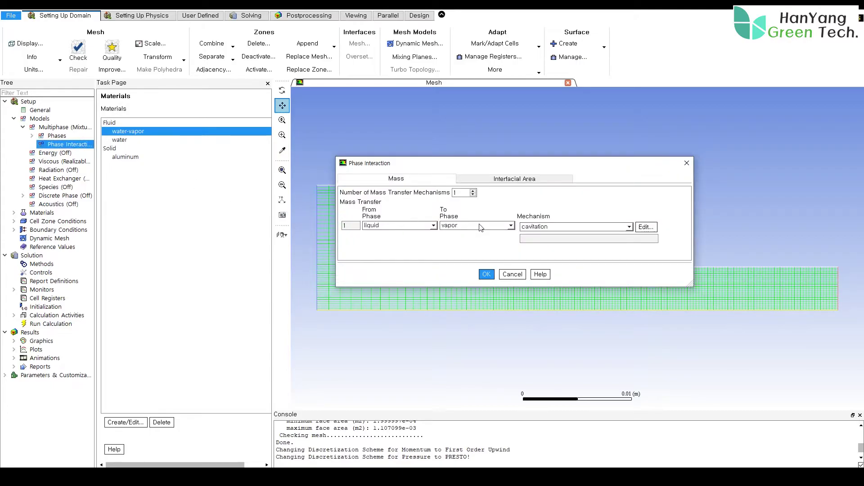
pyautogui.click(646, 227)
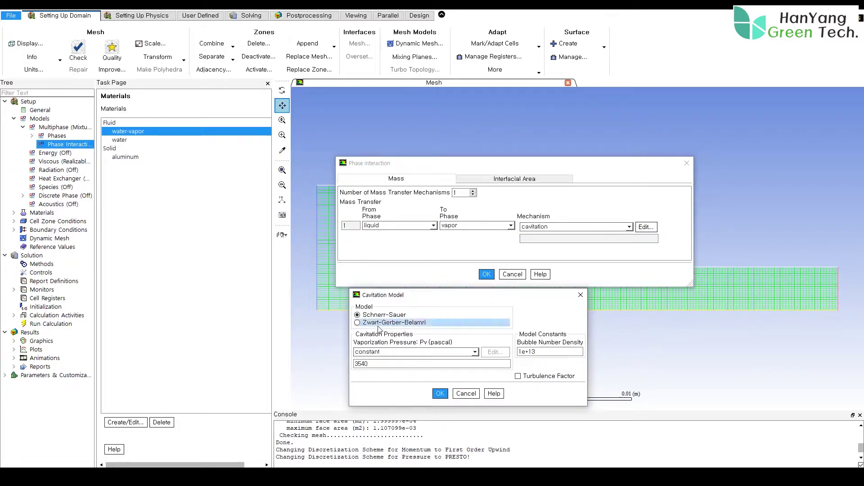
pyautogui.click(441, 394)
pyautogui.click(486, 275)
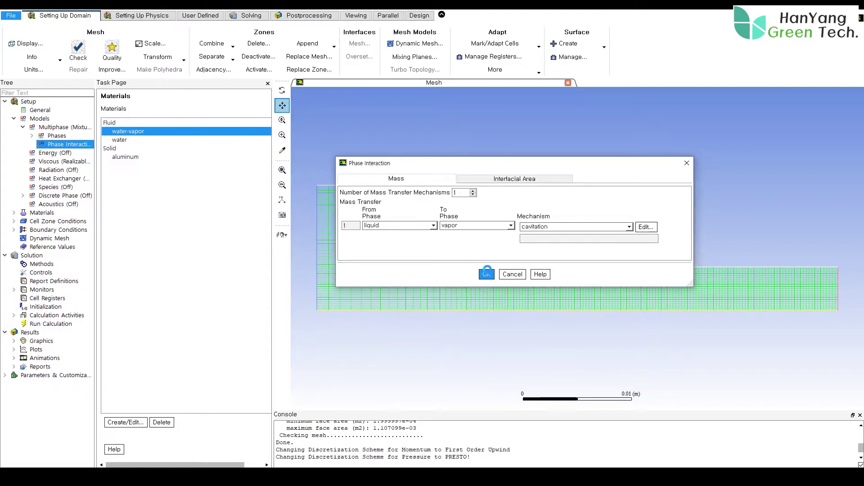
# Collapse the models branch of the setup outline and bring up the list of boundary condition zones.
pyautogui.click(32, 136)
pyautogui.click(23, 127)
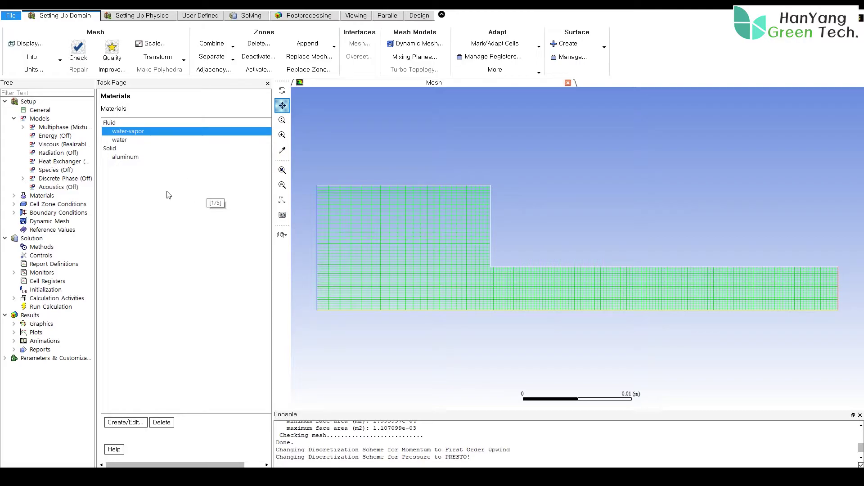
pyautogui.click(13, 119)
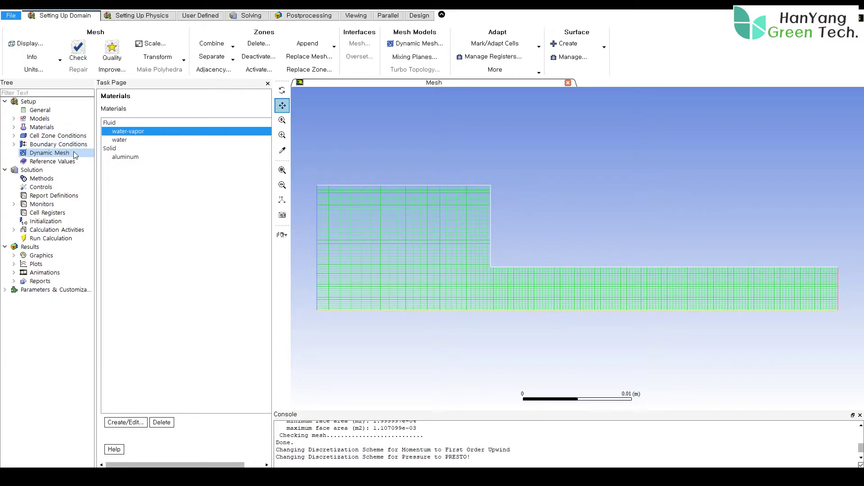
pyautogui.click(14, 144)
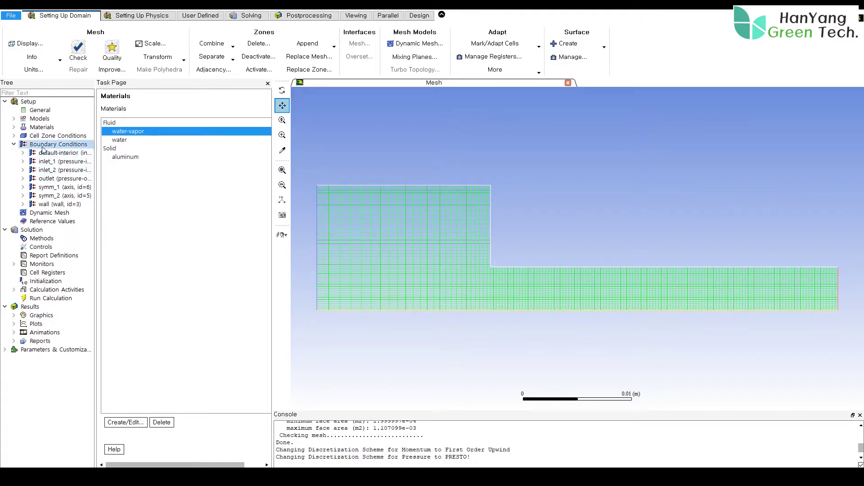
pyautogui.doubleClick(45, 145)
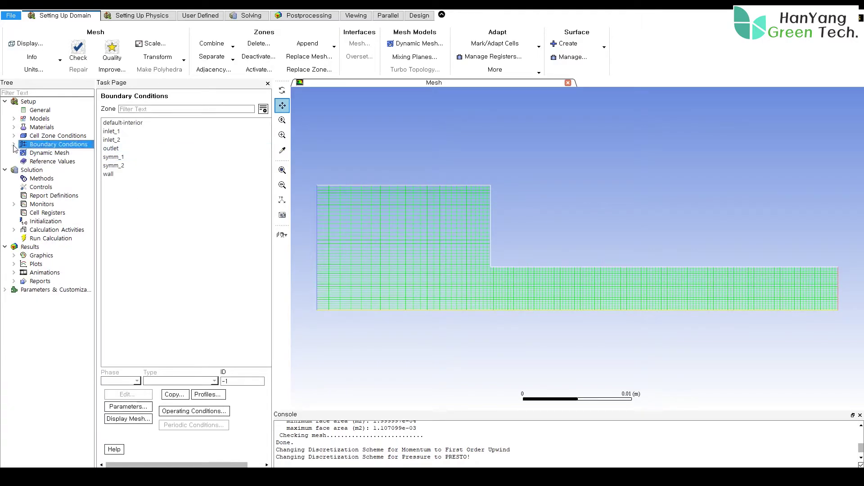
# For the mixture phase at inlet_1, set the gauge total pressure to 500000 pascal and the supersonic/initial gauge pressure to 449000 pascal.
pyautogui.click(114, 134)
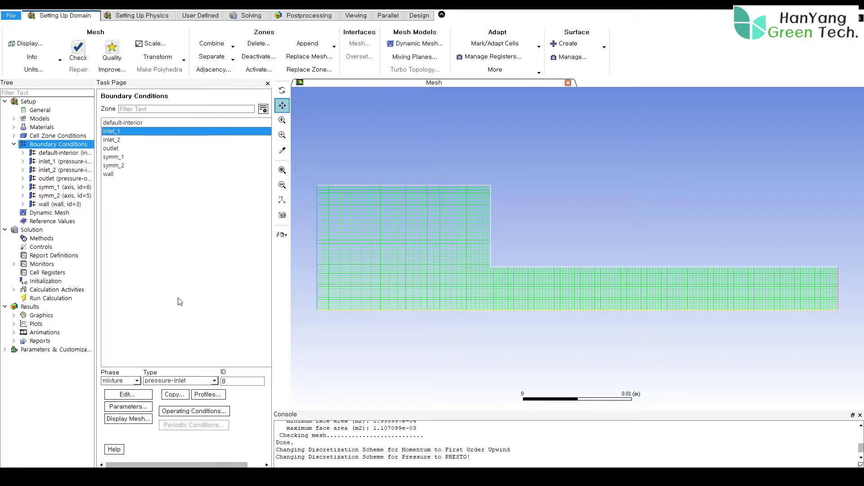
pyautogui.click(128, 394)
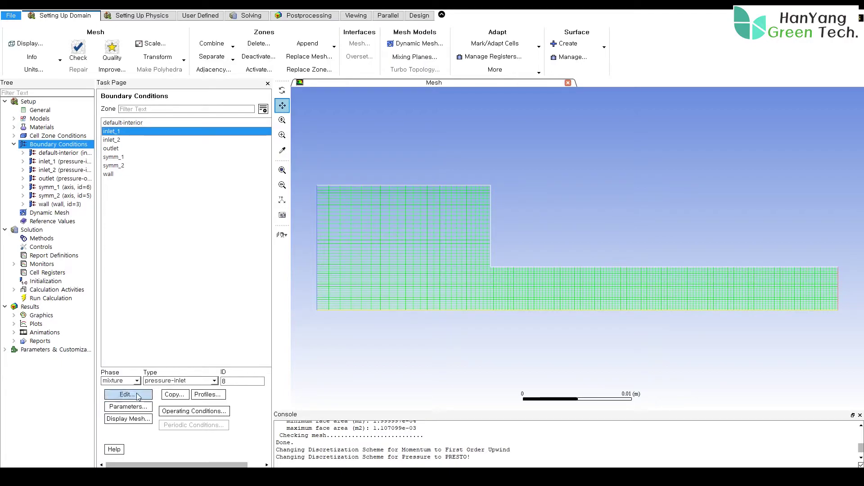
pyautogui.moveTo(177, 221); pyautogui.dragTo(377, 128)
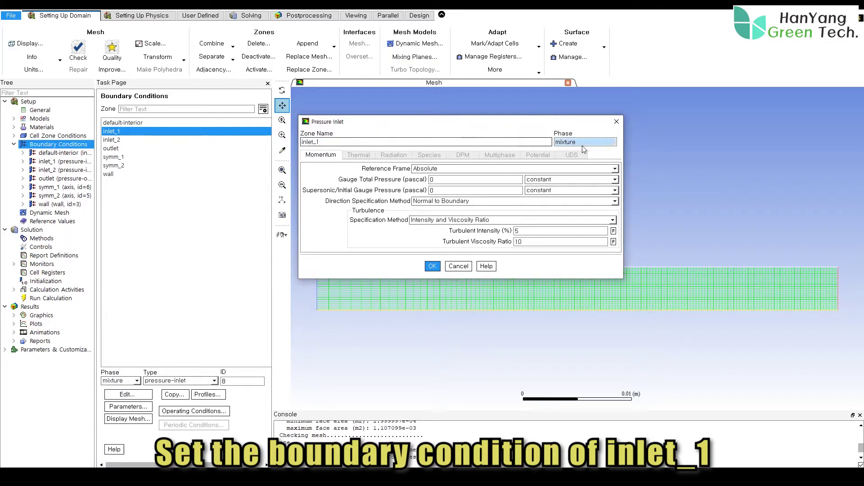
pyautogui.click(440, 180)
pyautogui.doubleClick(440, 180)
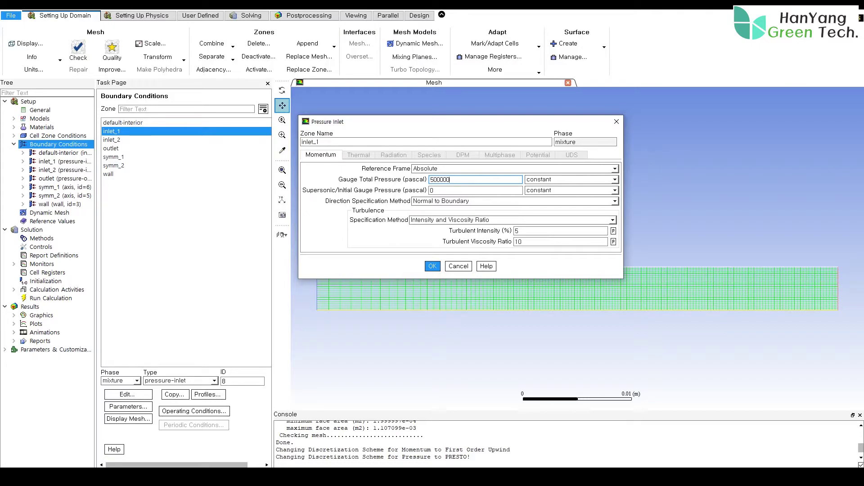
pyautogui.doubleClick(446, 190)
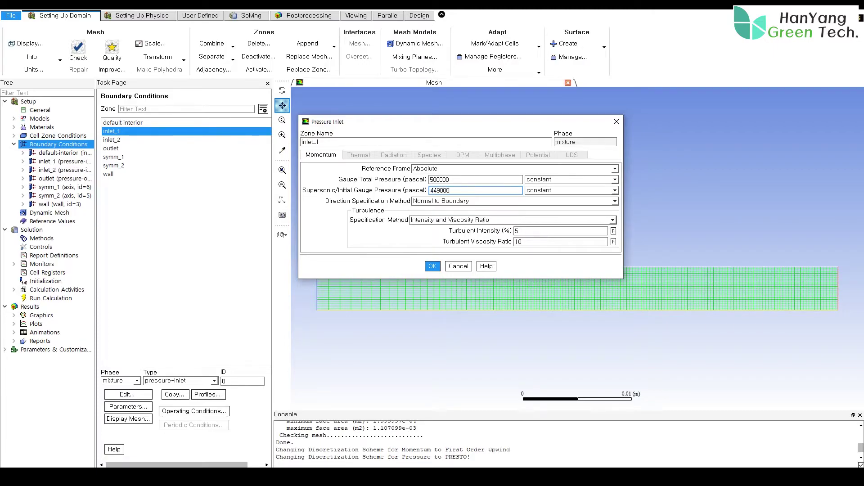
pyautogui.write('449000')
# Specify inlet_1's turbulence by K and Epsilon, with turbulent kinetic energy 0.02 m2/s2 and turbulent dissipation rate 1 m2/s3.
pyautogui.click(484, 221)
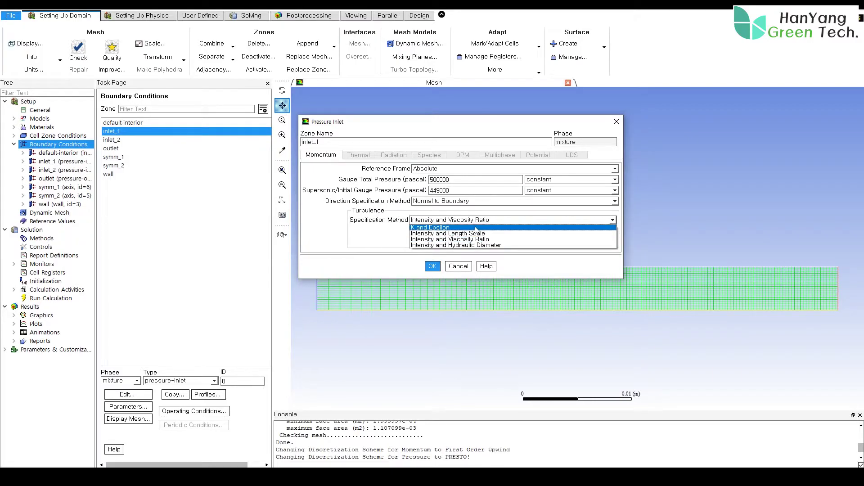
pyautogui.click(475, 226)
pyautogui.doubleClick(440, 230)
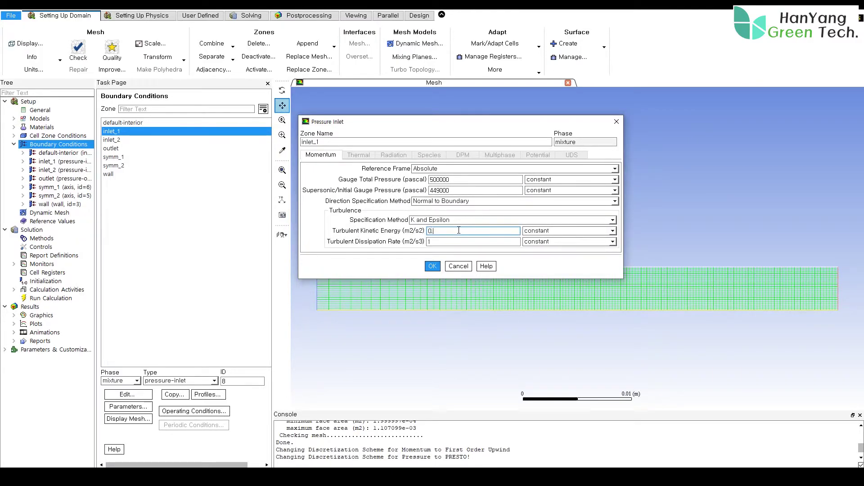
pyautogui.write('0.02')
pyautogui.doubleClick(453, 242)
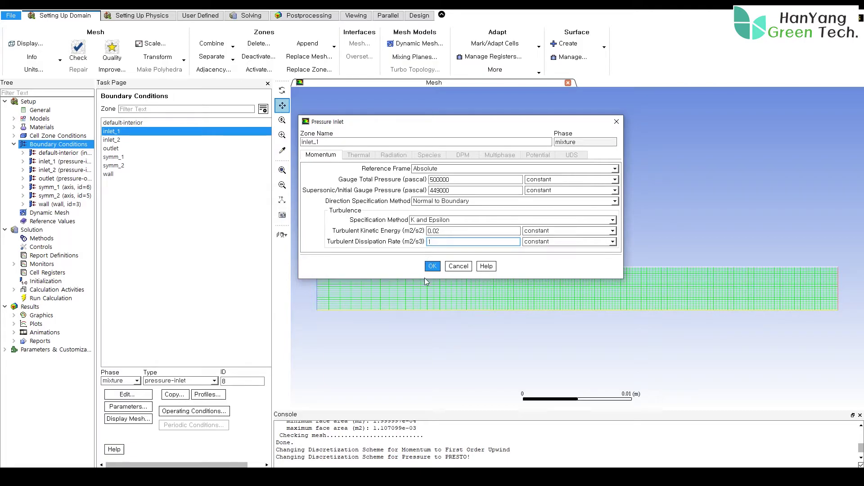
pyautogui.click(432, 267)
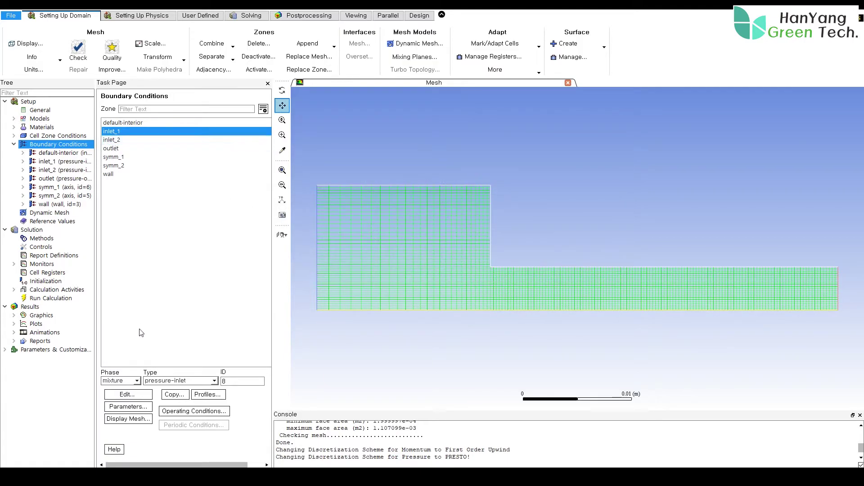
# Open the vapor phase conditions of inlet_1 and accept a constant volume fraction of 0.
pyautogui.click(137, 381)
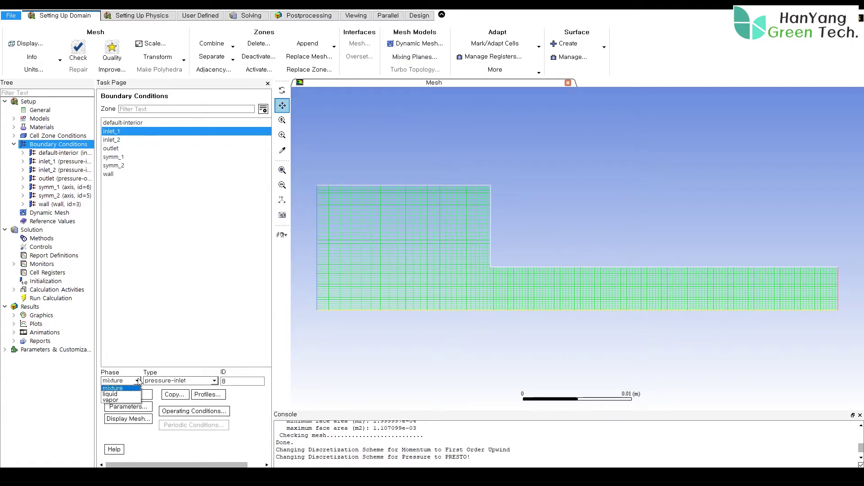
pyautogui.click(123, 400)
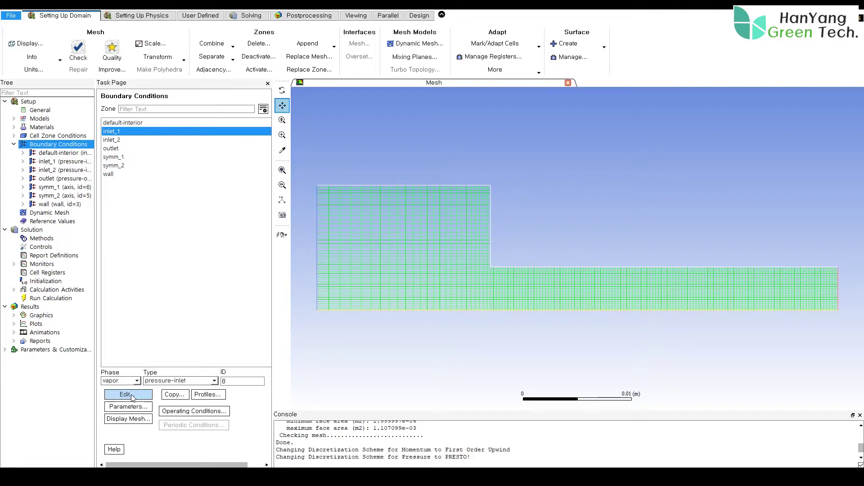
pyautogui.click(126, 394)
pyautogui.moveTo(248, 212); pyautogui.dragTo(516, 194)
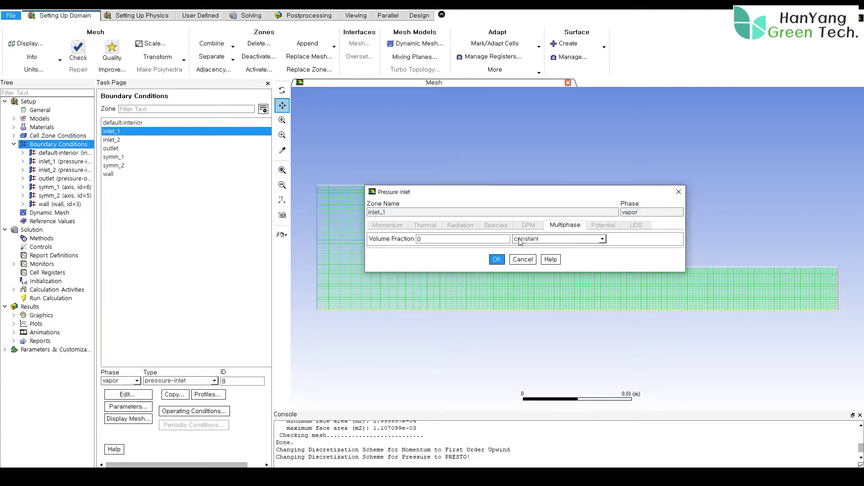
pyautogui.click(497, 259)
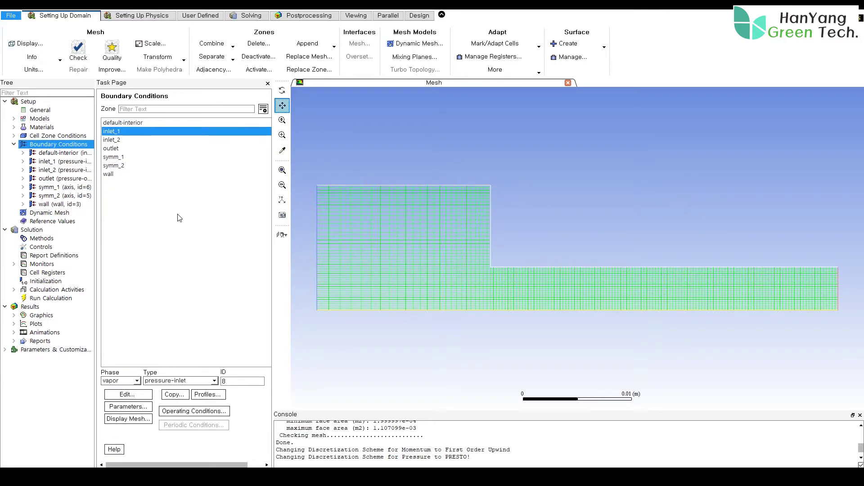
# Copy the mixture phase boundary conditions from inlet_1 to inlet_2.
pyautogui.click(137, 381)
pyautogui.click(131, 388)
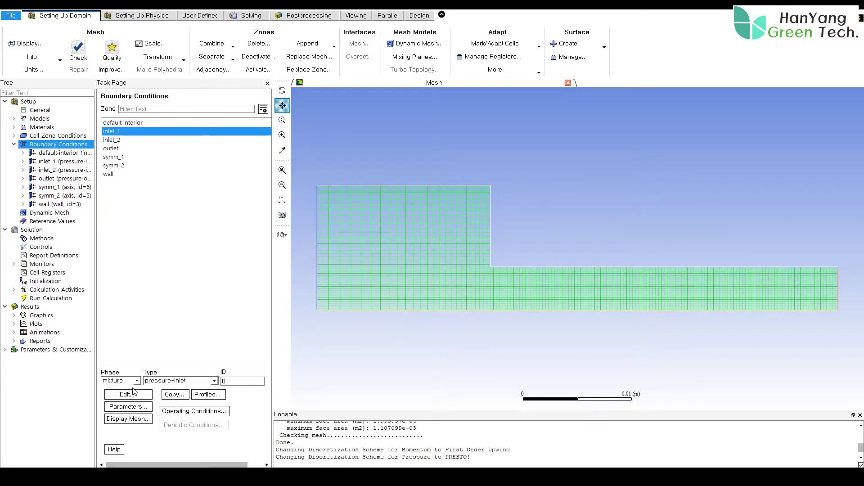
pyautogui.click(173, 394)
pyautogui.moveTo(342, 218); pyautogui.dragTo(515, 175)
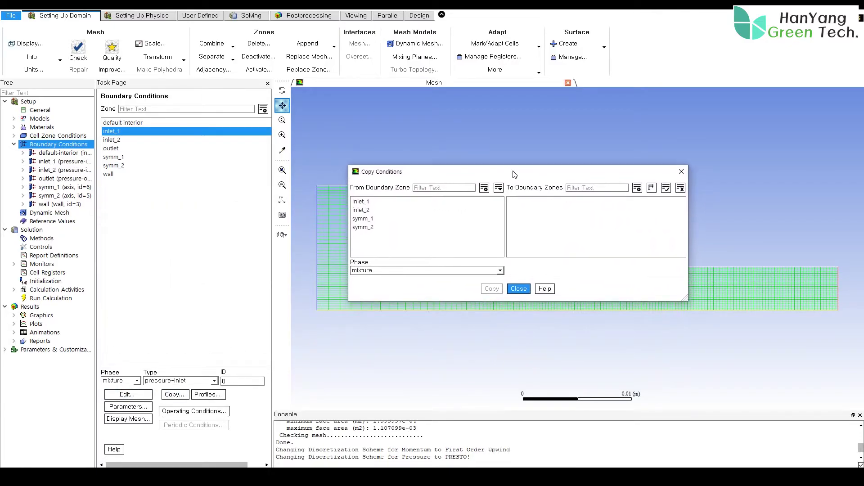
pyautogui.click(394, 203)
pyautogui.click(523, 206)
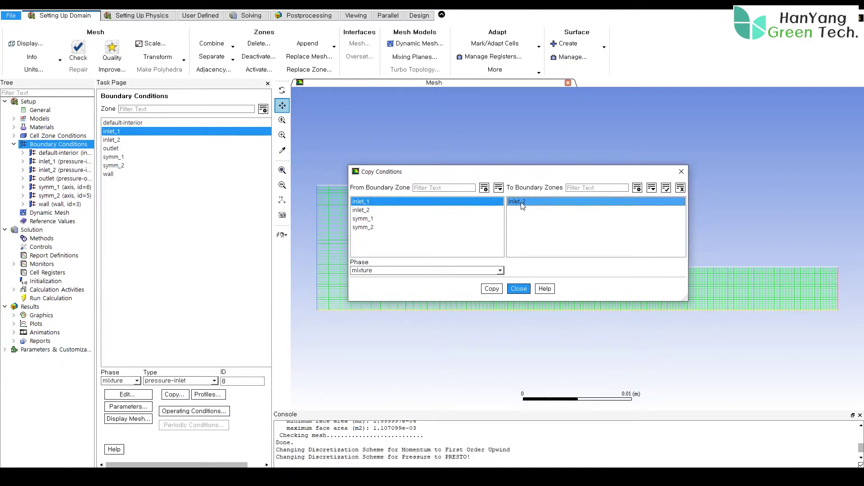
pyautogui.click(491, 292)
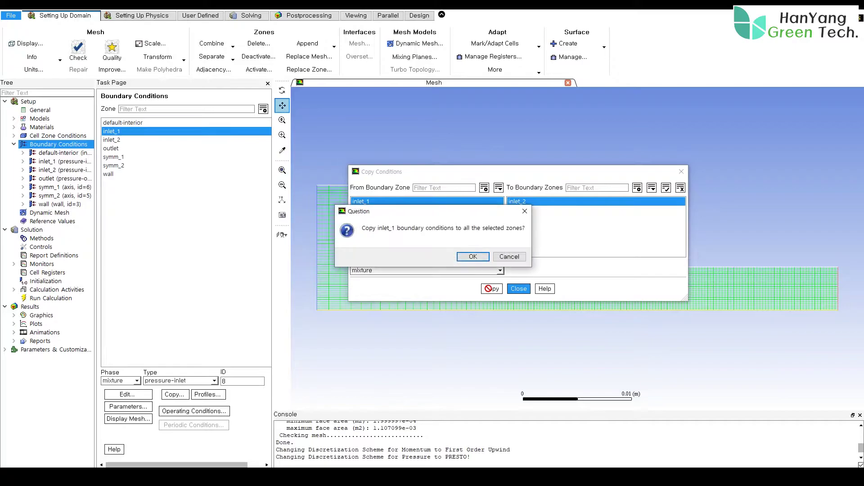
pyautogui.click(473, 256)
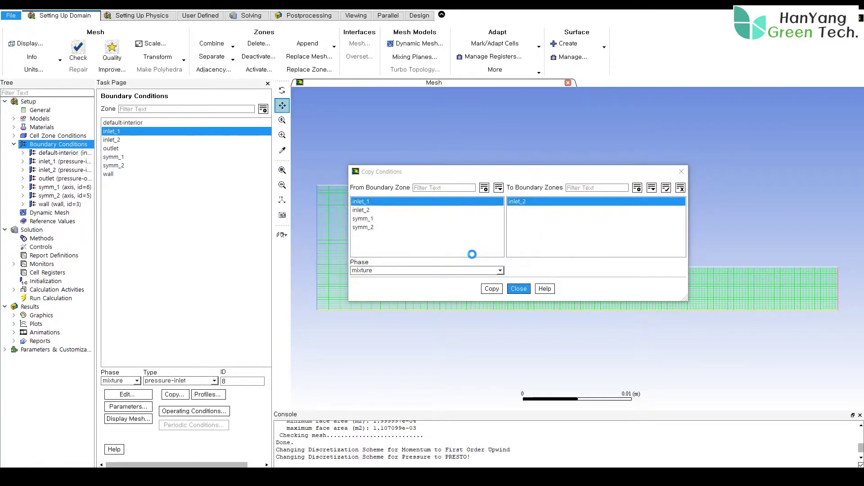
pyautogui.click(518, 290)
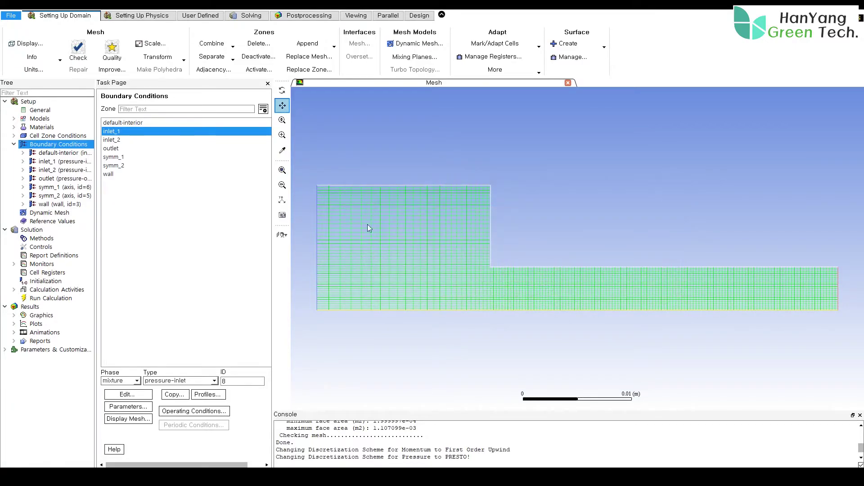
# Check the mixture pressure and turbulence settings of inlet_2.
pyautogui.click(140, 140)
pyautogui.click(128, 395)
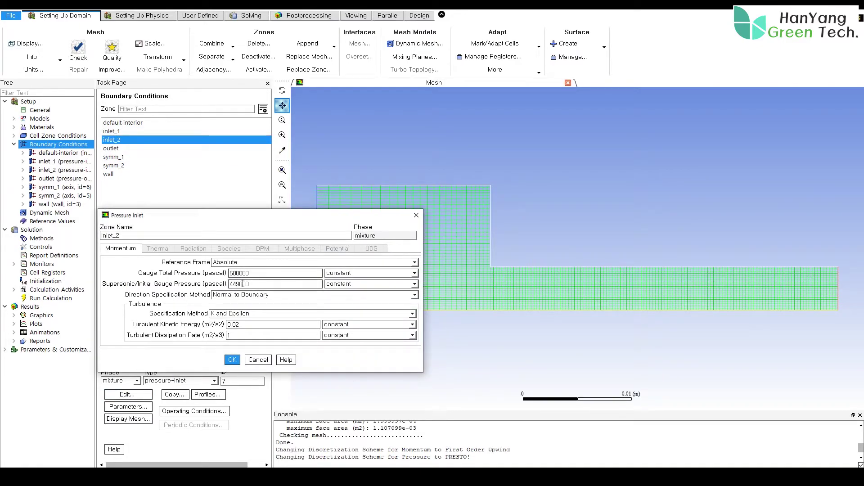
pyautogui.click(233, 360)
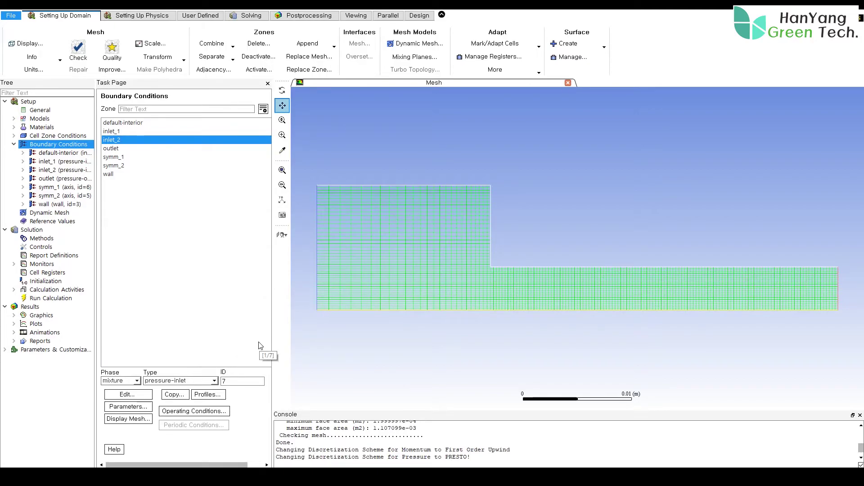
# Set the gauge pressure of the mixture phase at the outlet to 95000 pascal.
pyautogui.click(124, 148)
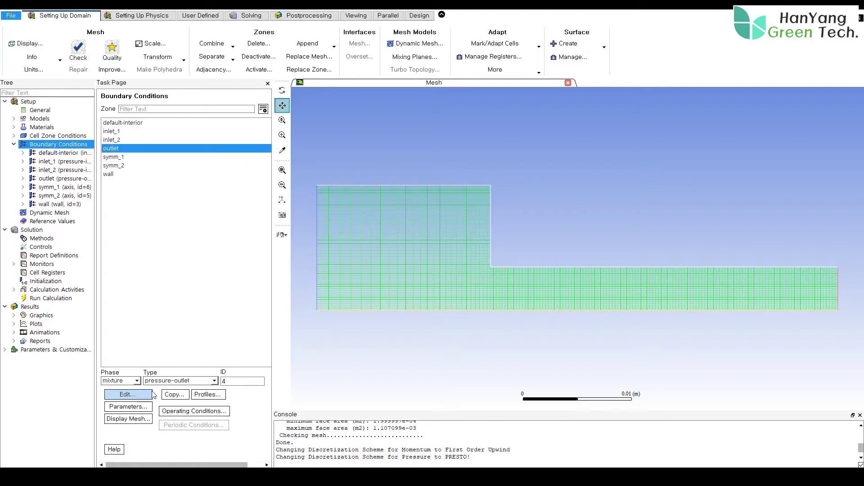
pyautogui.click(130, 394)
pyautogui.moveTo(222, 218); pyautogui.dragTo(427, 129)
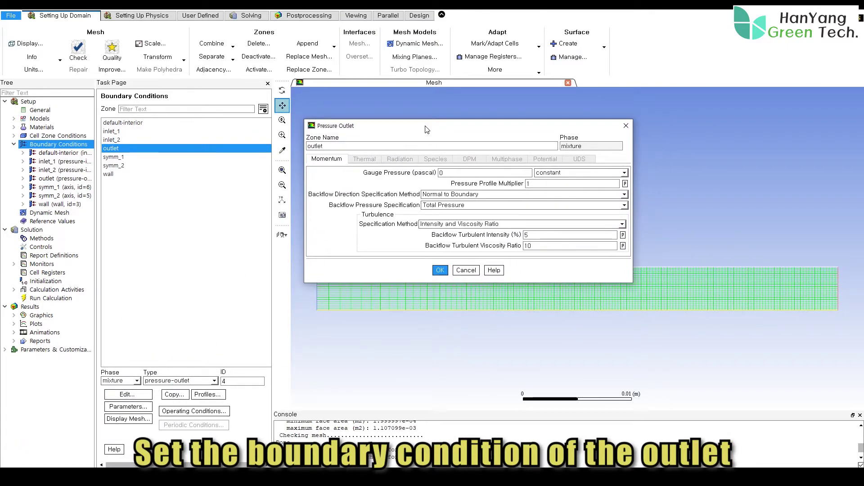
pyautogui.doubleClick(444, 173)
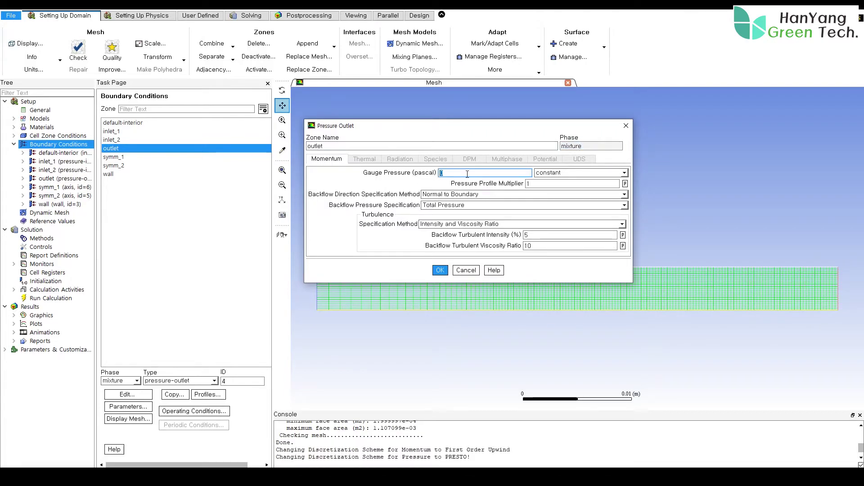
pyautogui.write('95000')
# Specify the outlet's turbulence by K and Epsilon, with backflow turbulent kinetic energy 0.02 m2/s2 and dissipation rate 1 m2/s3.
pyautogui.click(464, 224)
pyautogui.click(509, 231)
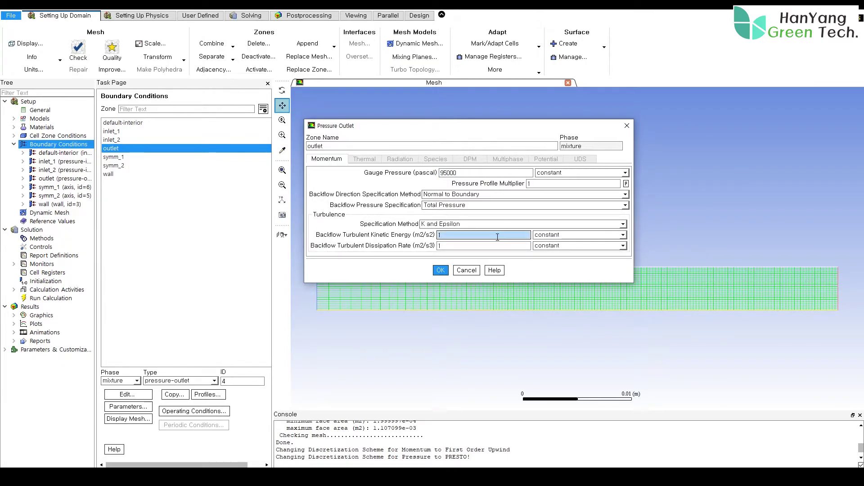
pyautogui.doubleClick(498, 238)
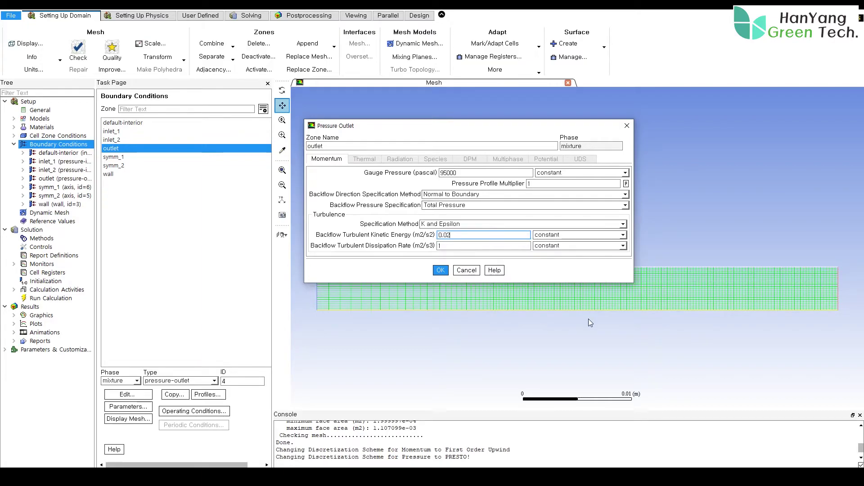
pyautogui.click(459, 245)
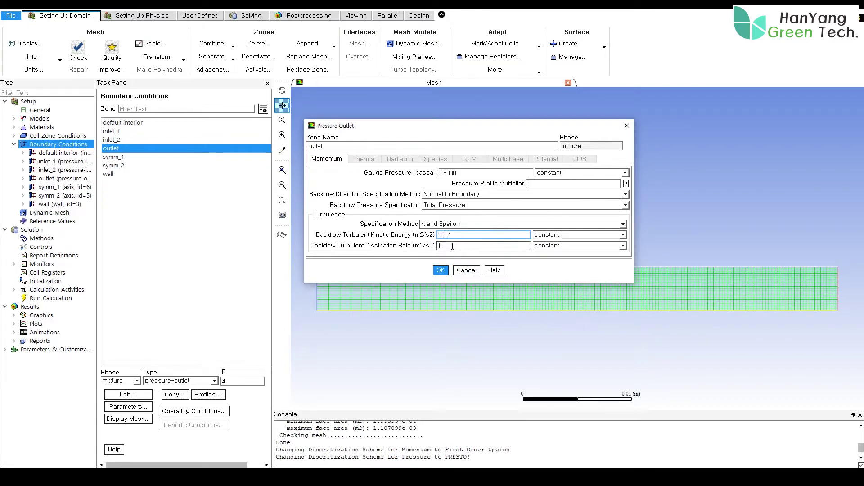
pyautogui.click(441, 270)
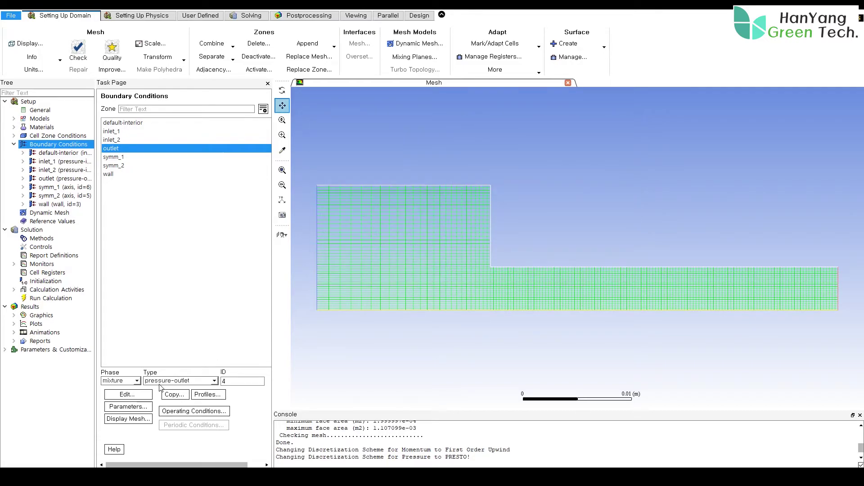
# Open the vapor phase conditions of the outlet and accept a constant backflow volume fraction of 0.
pyautogui.click(135, 380)
pyautogui.click(124, 400)
pyautogui.click(129, 394)
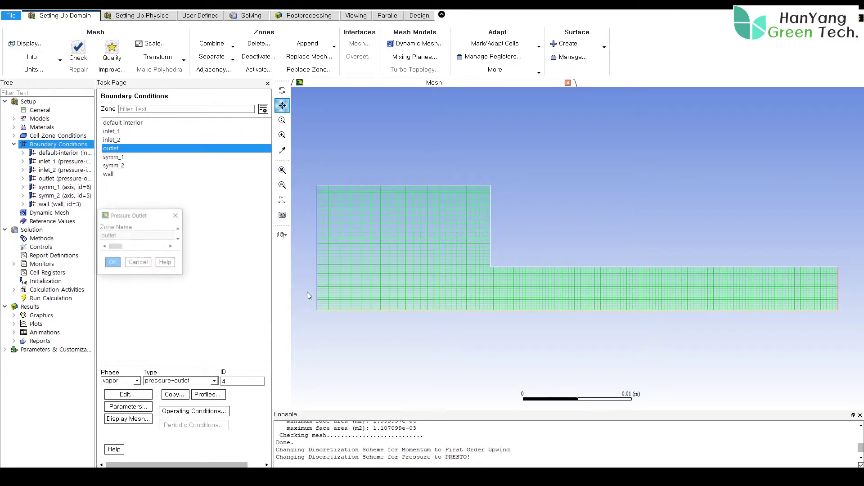
pyautogui.moveTo(189, 218); pyautogui.dragTo(408, 172)
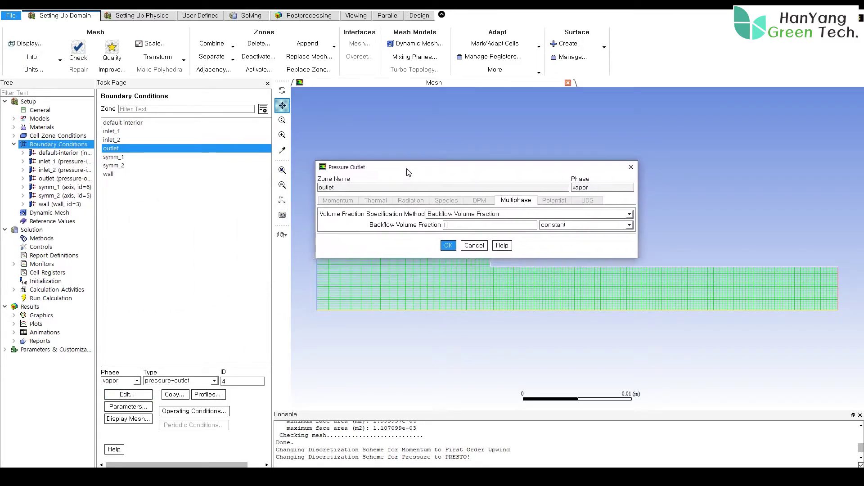
pyautogui.click(449, 246)
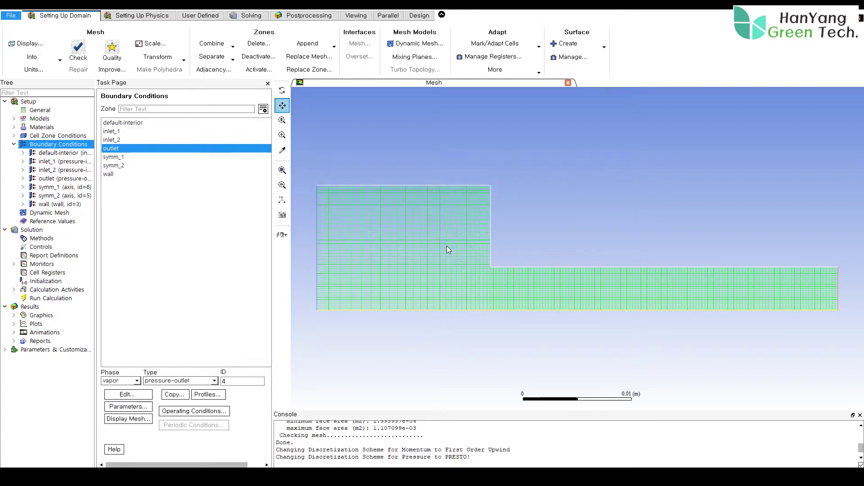
# Look through the symm_1, symm_2 and wall zones and set the operating pressure to 0 pascal.
pyautogui.click(132, 156)
pyautogui.click(129, 165)
pyautogui.click(127, 172)
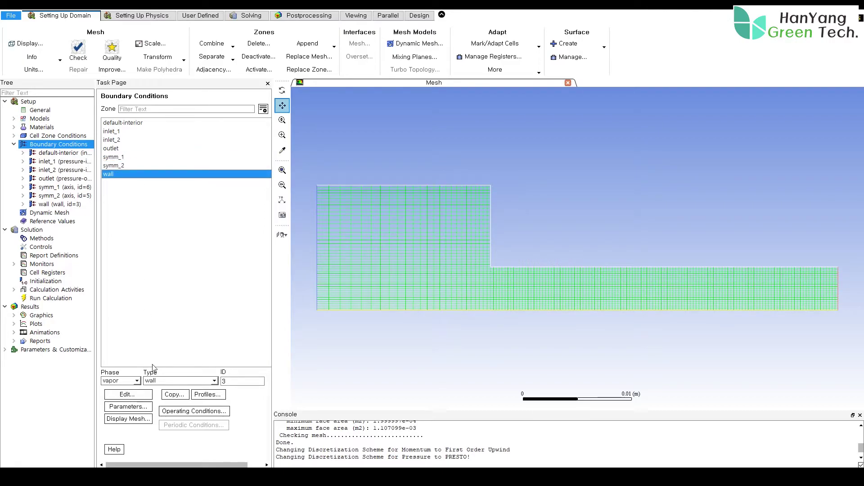
pyautogui.click(194, 411)
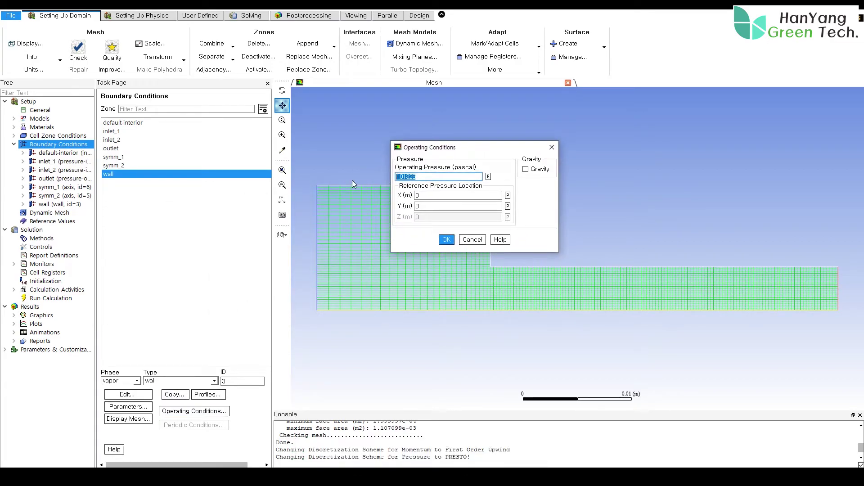
pyautogui.write('0')
pyautogui.click(446, 240)
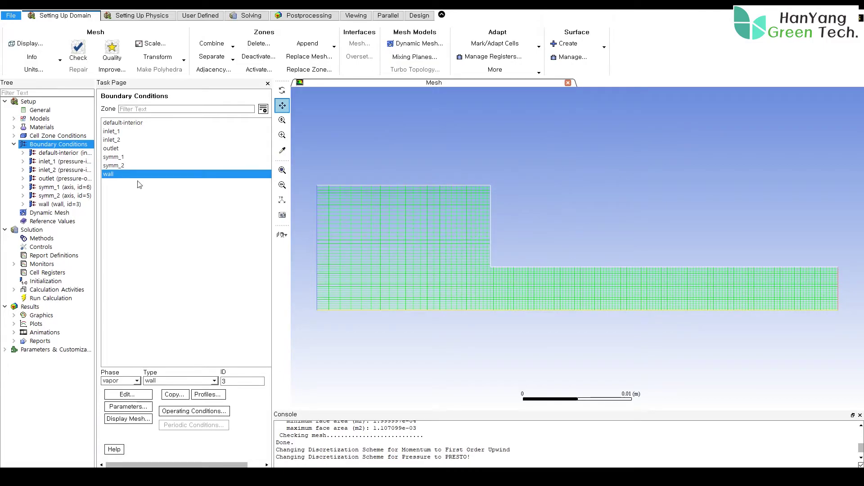
# Set the pressure-velocity coupling scheme of the solution methods to Coupled.
pyautogui.click(15, 145)
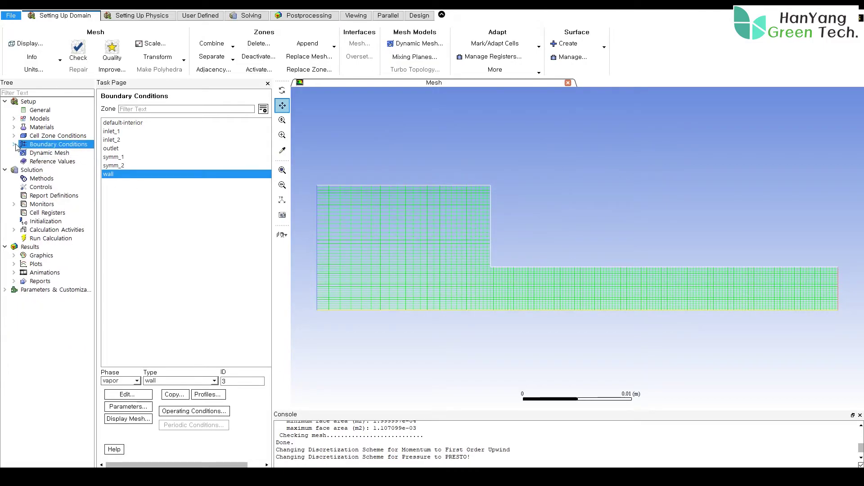
pyautogui.click(41, 178)
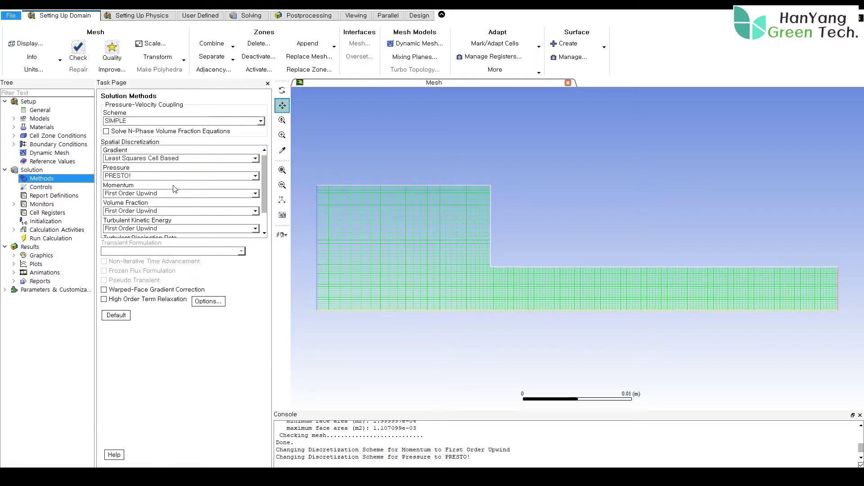
pyautogui.click(261, 121)
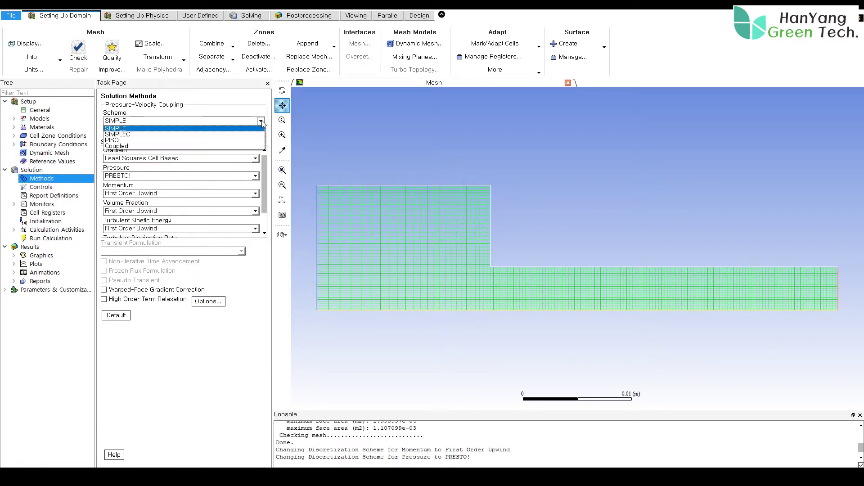
pyautogui.click(128, 145)
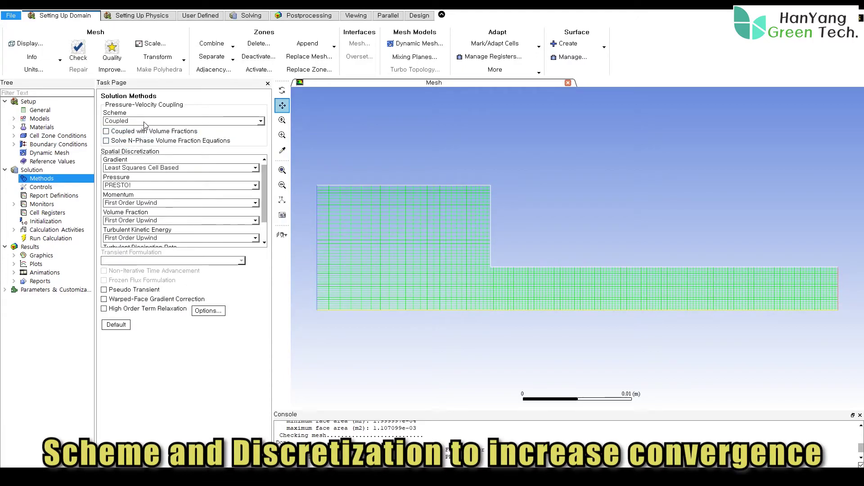
# Set the spatial discretization of both momentum and volume fraction to QUICK.
pyautogui.click(255, 168)
pyautogui.click(255, 169)
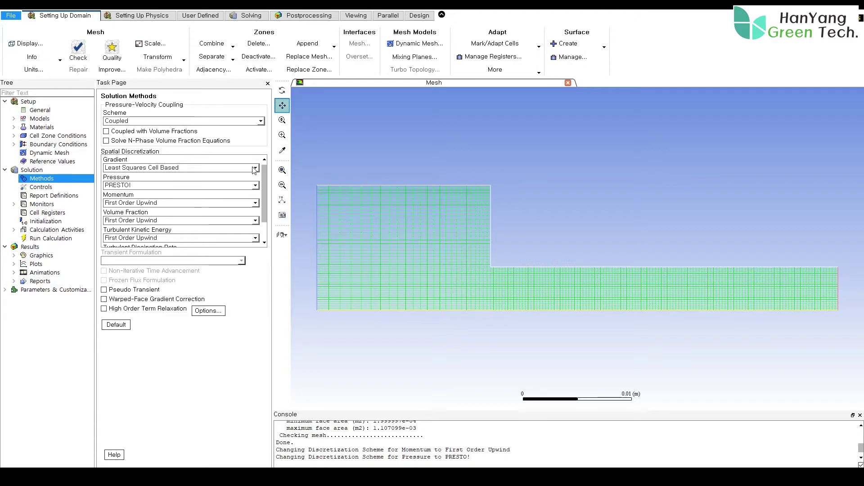
pyautogui.click(234, 208)
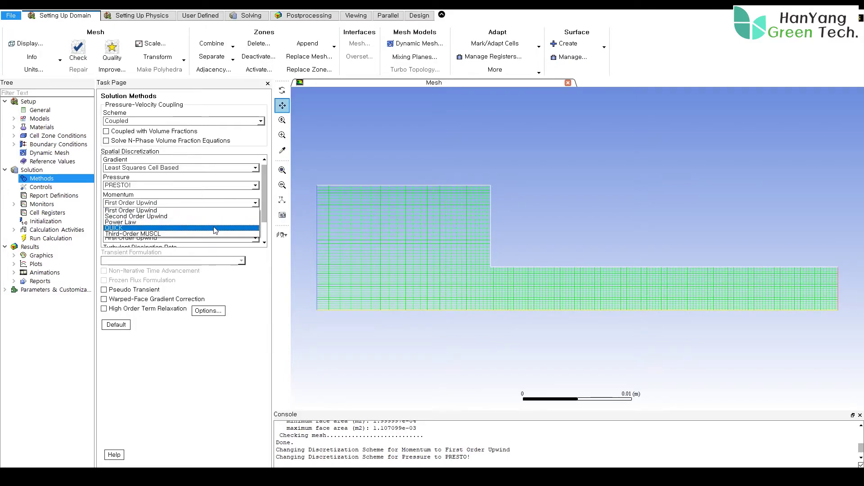
pyautogui.click(214, 227)
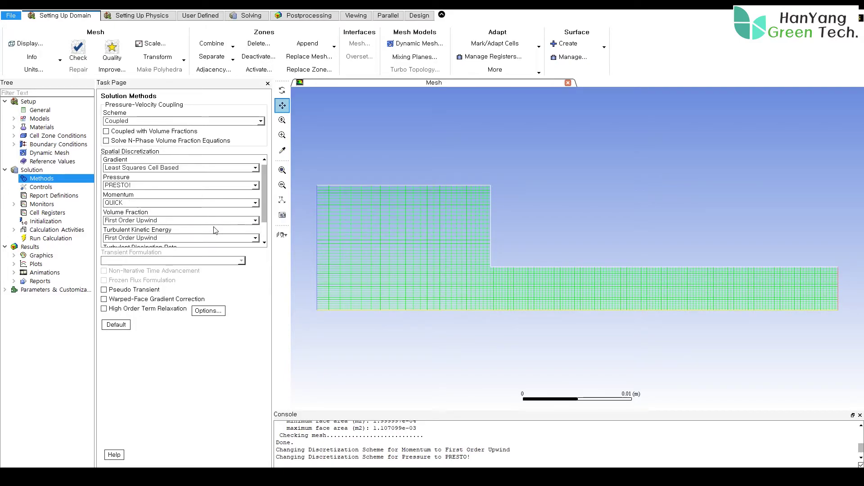
pyautogui.click(138, 221)
pyautogui.click(136, 233)
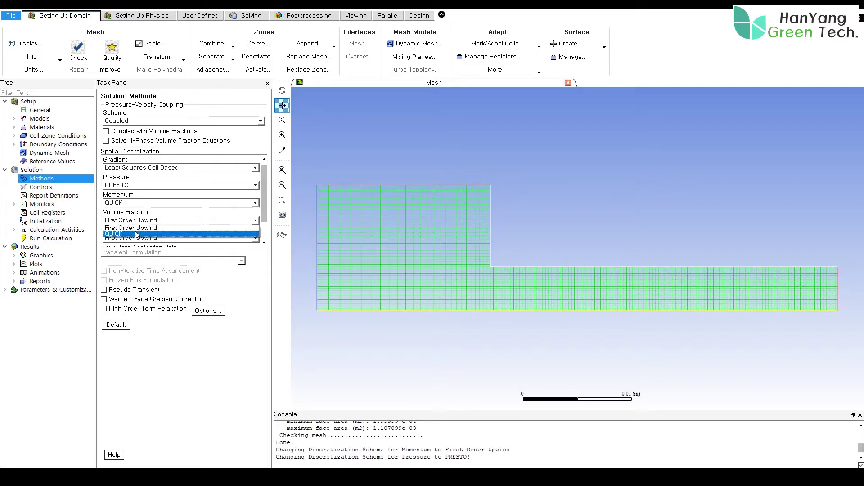
# Enable Pseudo Transient and High Order Term Relaxation in the solution methods.
pyautogui.scroll(-2, 265, 239)
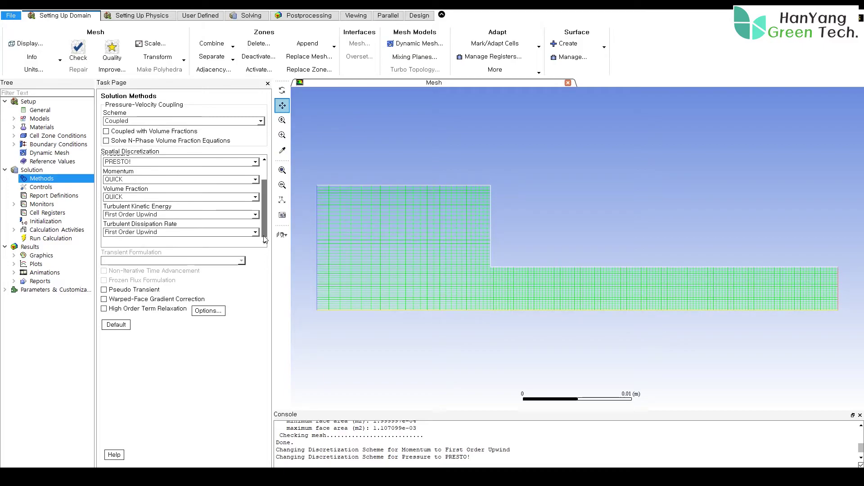
pyautogui.click(118, 290)
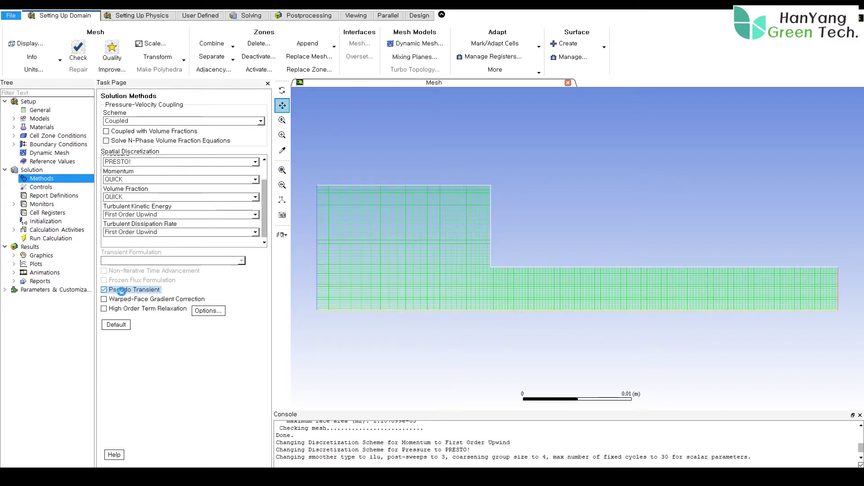
pyautogui.click(106, 309)
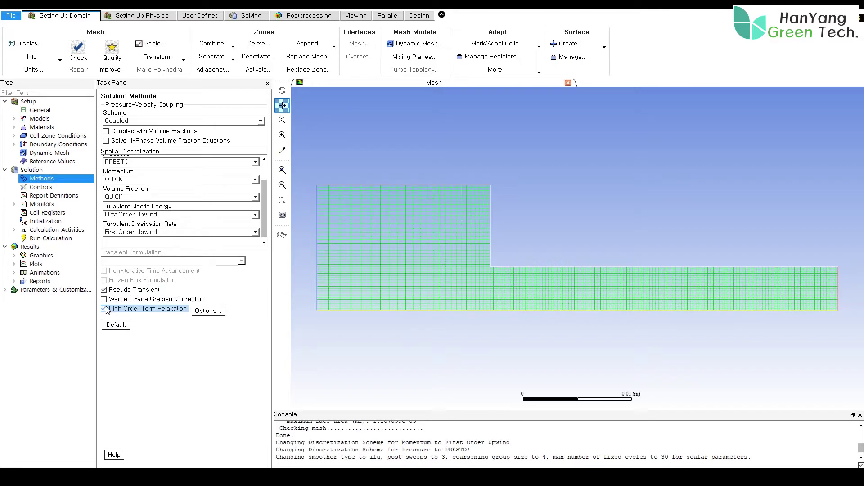
# Set the pseudo transient explicit relaxation factor for volume fraction to 0.3 in the solution controls.
pyautogui.click(39, 188)
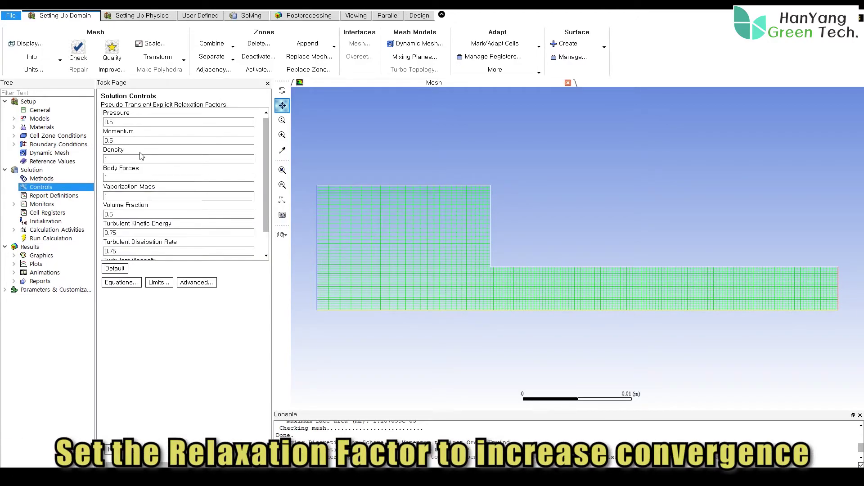
pyautogui.scroll(-2, 263, 228)
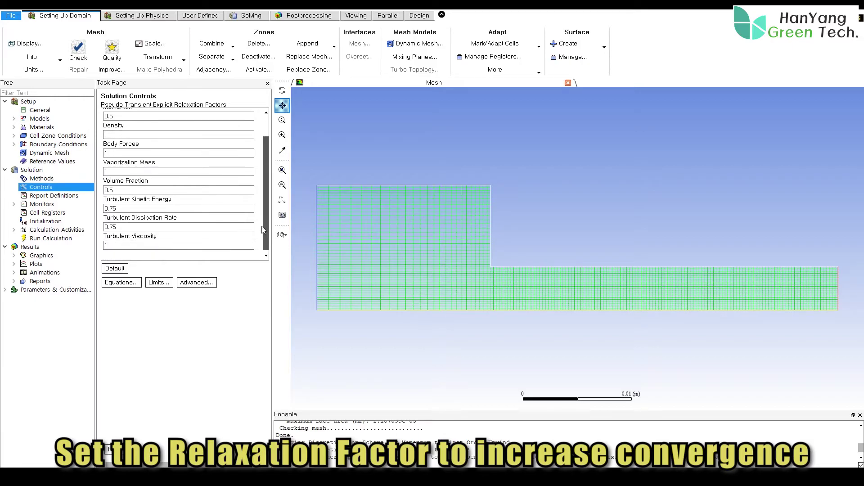
pyautogui.doubleClick(223, 189)
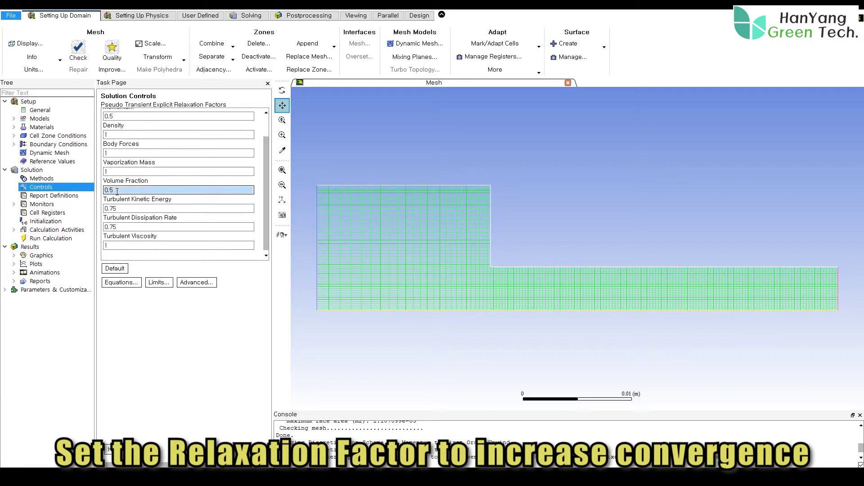
pyautogui.write('0.')
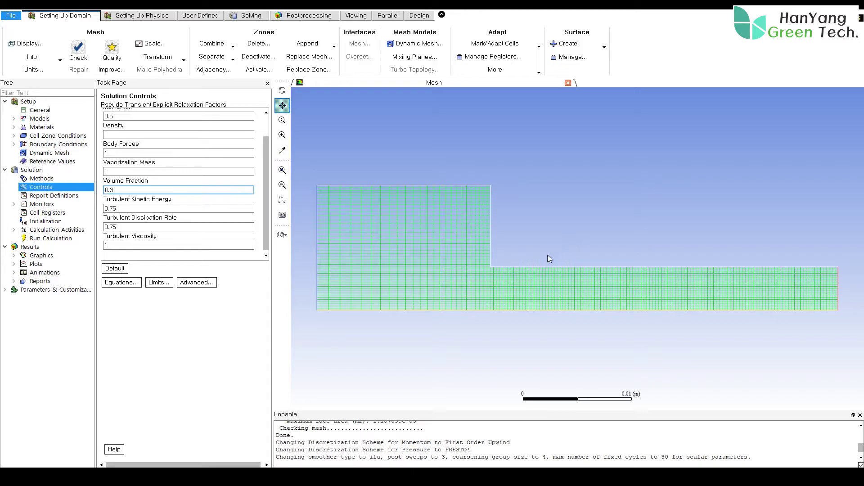
# Open the residual monitors and set the absolute convergence criterion for continuity to 1e-05.
pyautogui.click(43, 205)
pyautogui.doubleClick(50, 212)
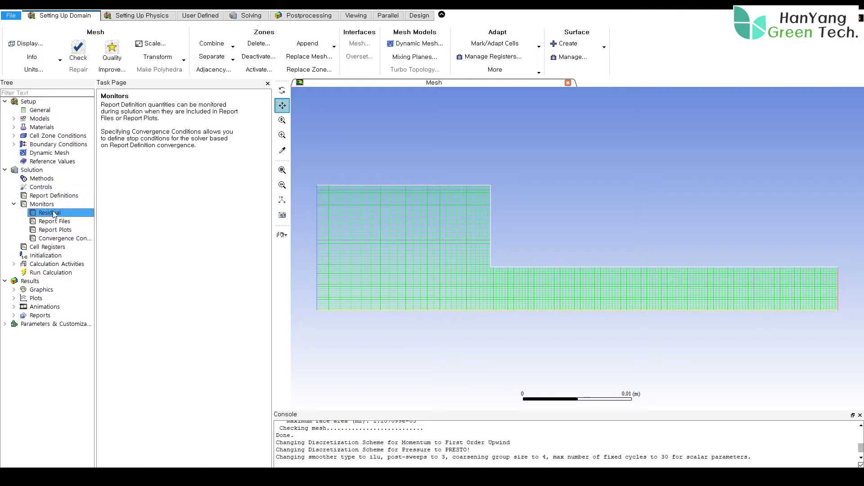
pyautogui.moveTo(189, 215); pyautogui.dragTo(378, 142)
pyautogui.doubleClick(601, 172)
pyautogui.doubleClick(601, 172)
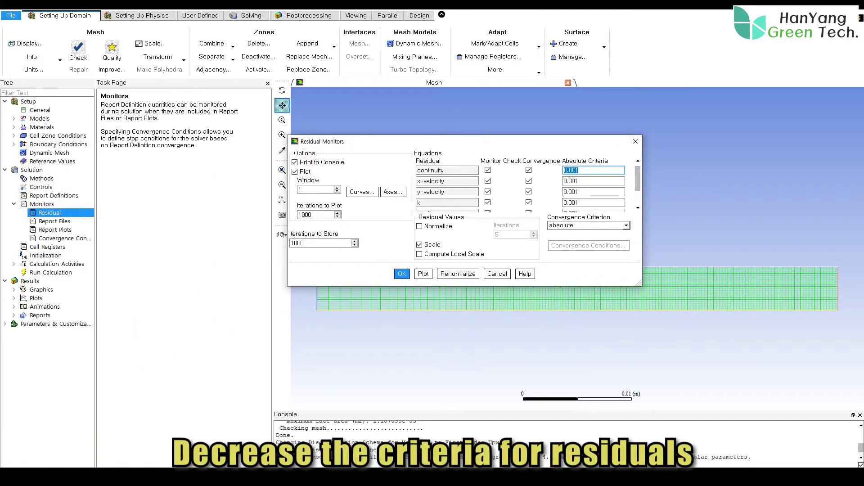
pyautogui.write('1e')
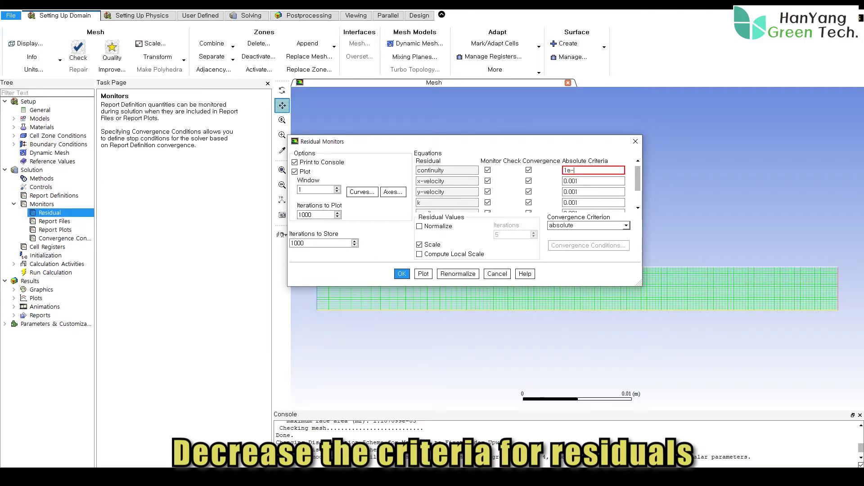
pyautogui.write('-05')
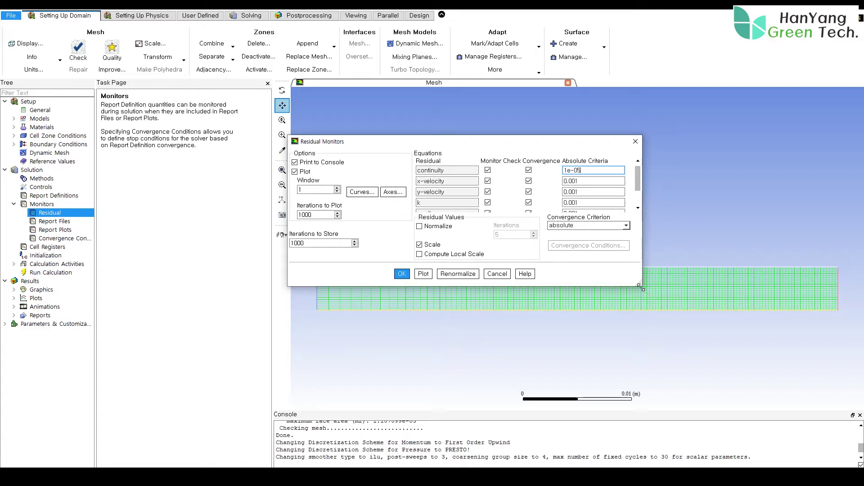
# Enlarge the residual monitor settings to show all equations and set the x-velocity and y-velocity criteria to 1e-05.
pyautogui.moveTo(639, 283); pyautogui.dragTo(645, 381)
pyautogui.doubleClick(587, 181)
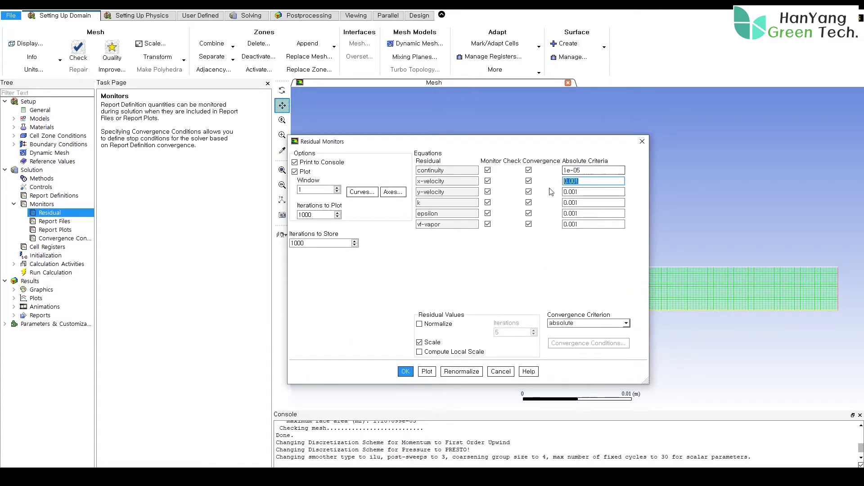
pyautogui.write('1e-05')
pyautogui.press('Tab')
pyautogui.write('1e-05')
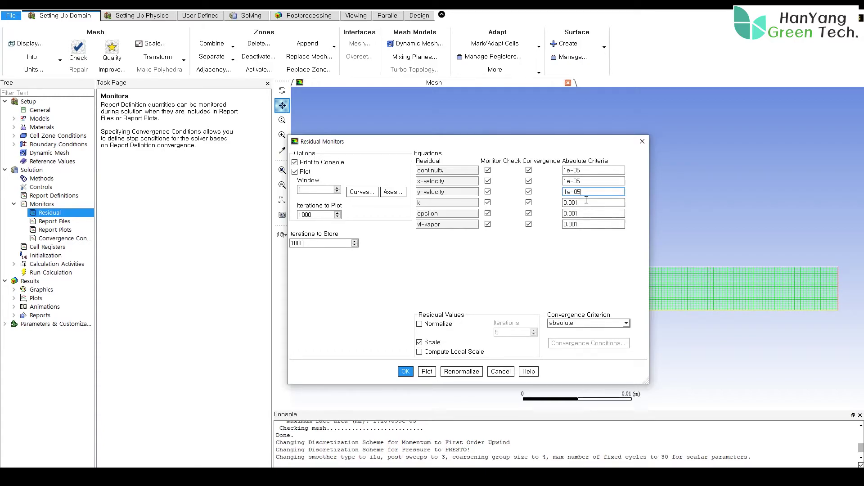
# Set the absolute criteria for the k, epsilon and vf-vapor residuals to 1e-05 and accept the monitor settings.
pyautogui.press('Tab')
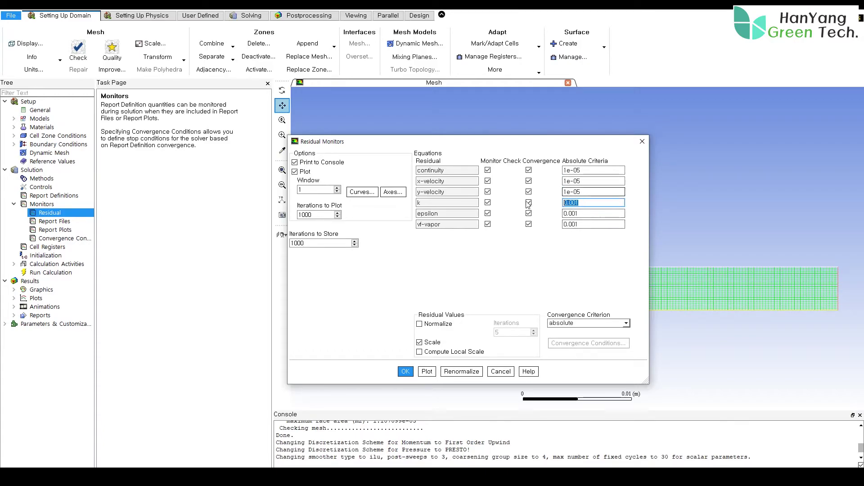
pyautogui.write('1e-05')
pyautogui.press('Tab')
pyautogui.write('1e-05')
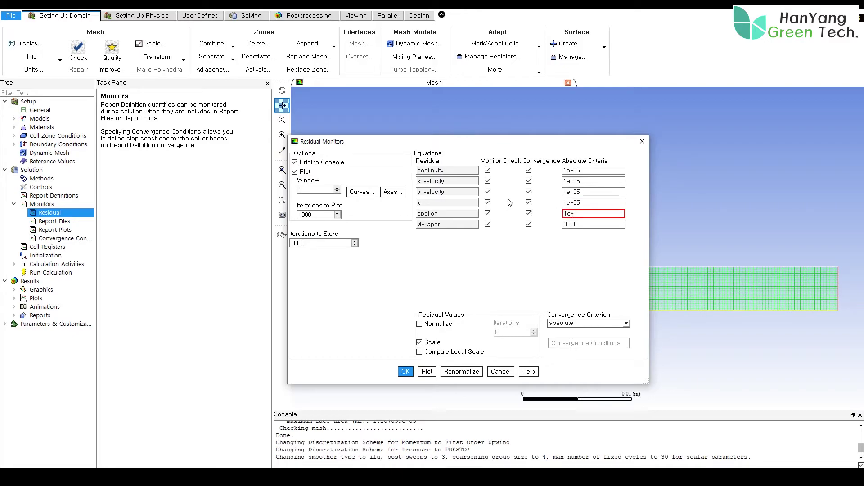
pyautogui.press('Tab')
pyautogui.write('1e-')
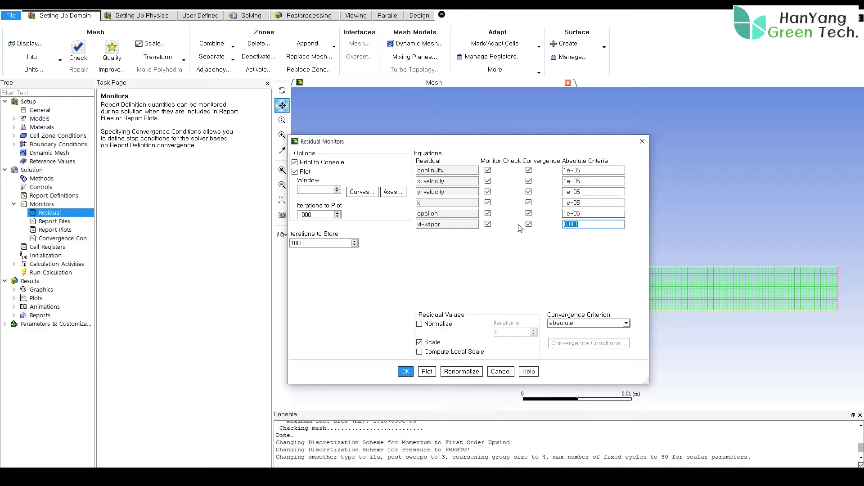
pyautogui.write('05')
pyautogui.press('Return')
pyautogui.click(409, 372)
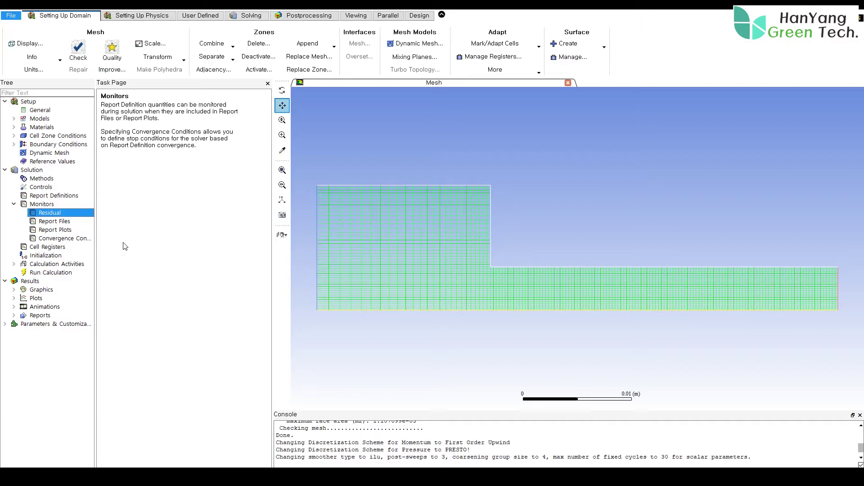
# Initialize the solution with Hybrid Initialization, accepting its general settings of 10 iterations and the Relative to Cell Zone reference frame.
pyautogui.click(14, 205)
pyautogui.click(45, 221)
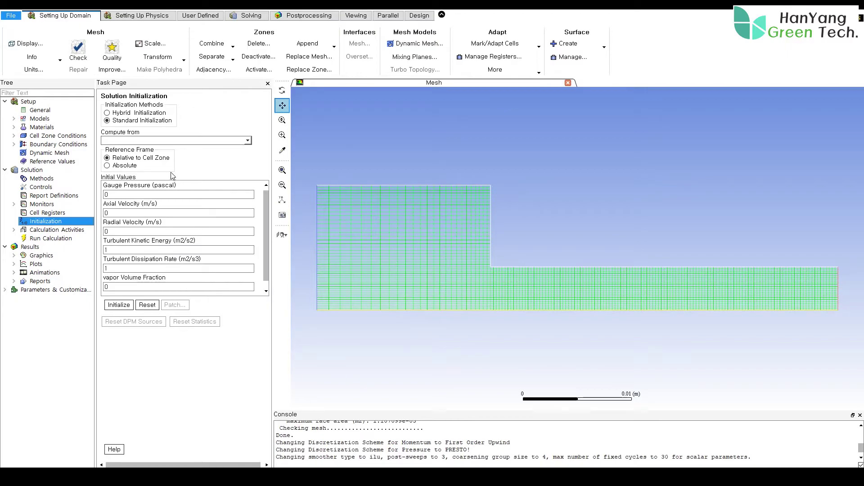
pyautogui.click(132, 113)
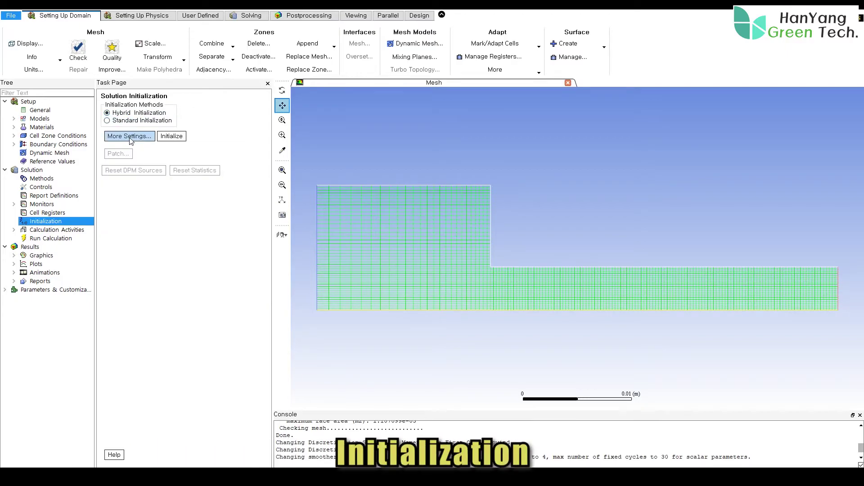
pyautogui.click(129, 136)
pyautogui.moveTo(188, 219); pyautogui.dragTo(414, 135)
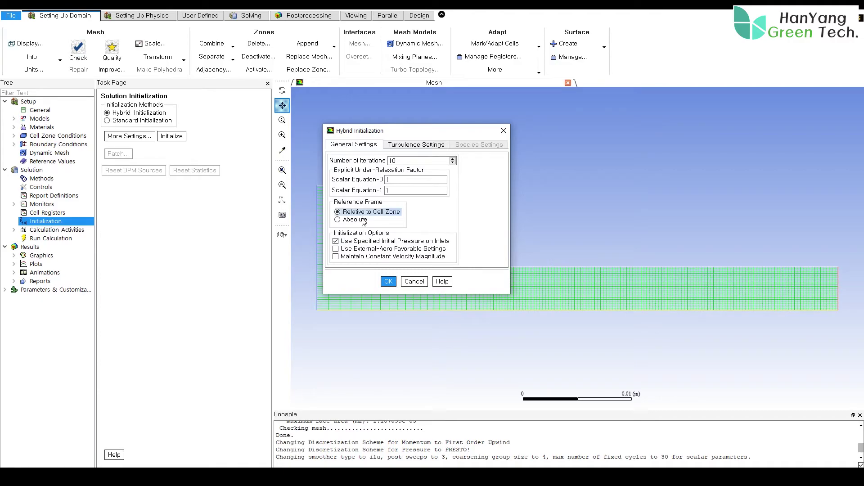
pyautogui.click(389, 282)
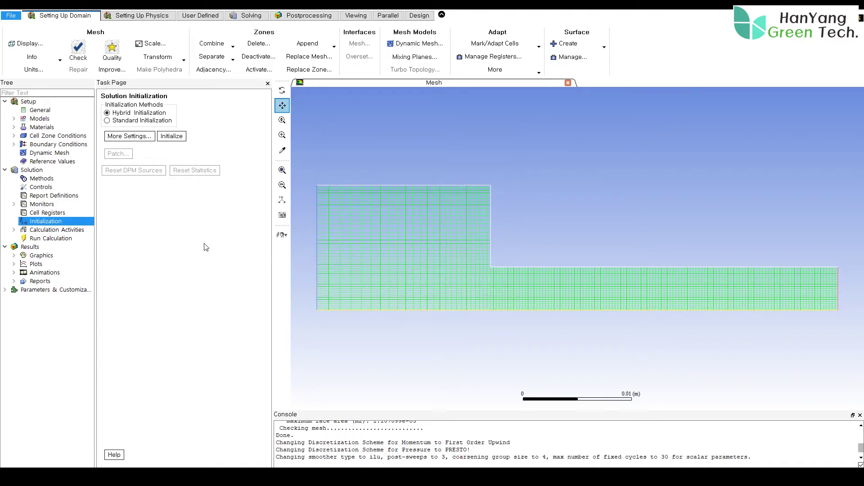
pyautogui.click(172, 136)
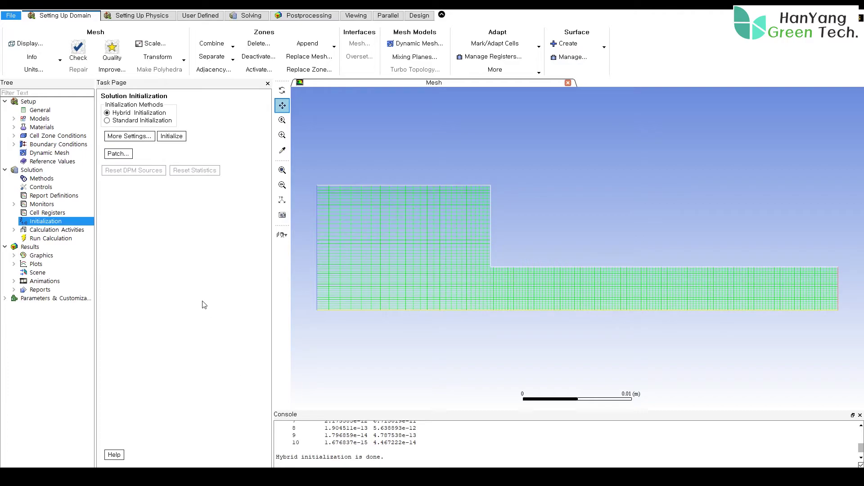
# Set the number of iterations to 400 and run the calculation.
pyautogui.click(51, 238)
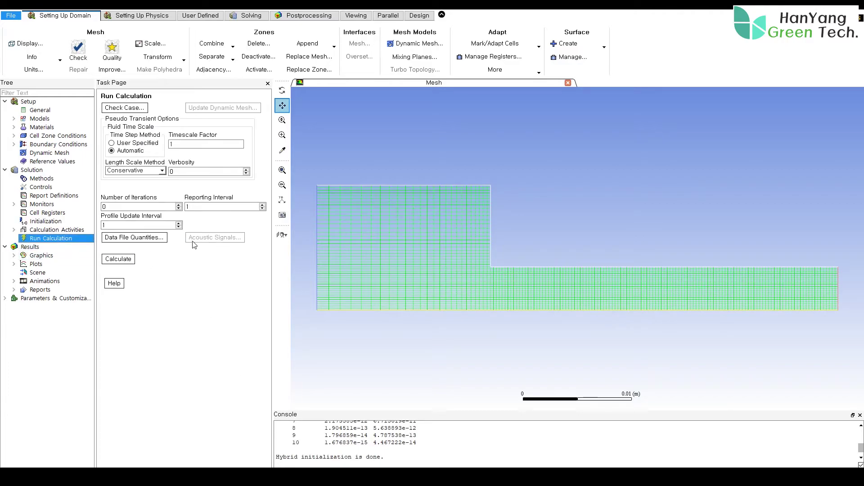
pyautogui.moveTo(111, 207); pyautogui.dragTo(89, 212)
pyautogui.click(117, 259)
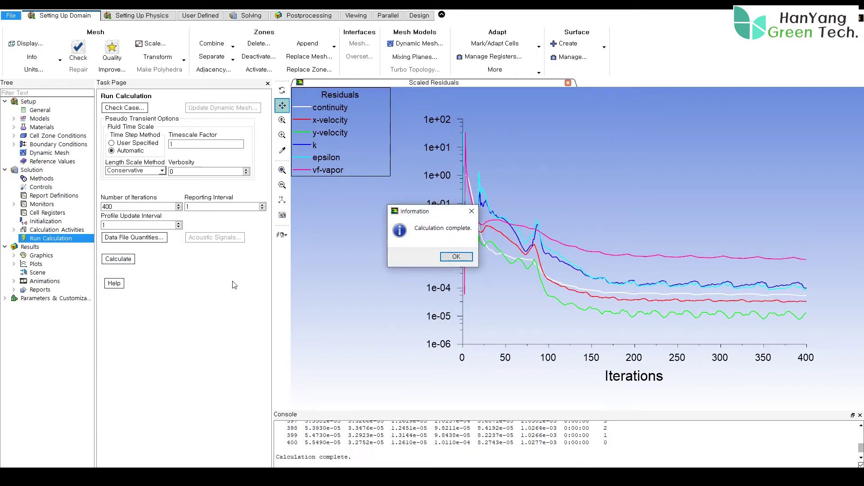
# Continue the calculation until the solution converges and acknowledge the completion notices.
pyautogui.press('Return')
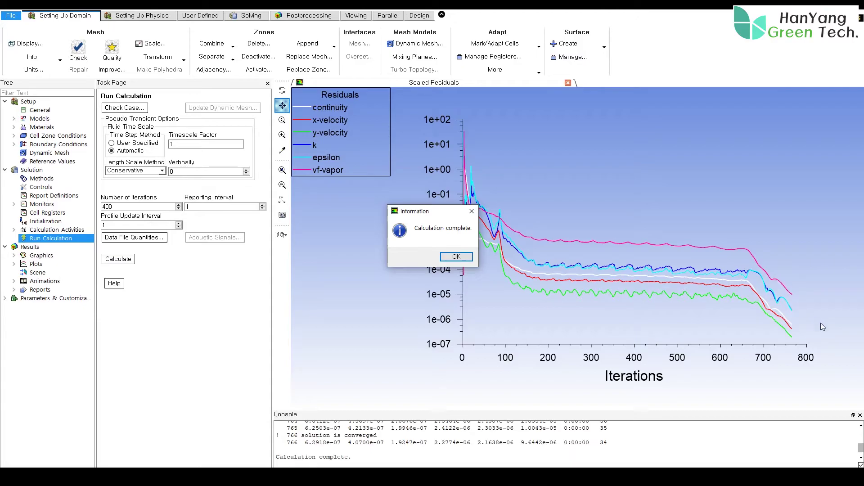
pyautogui.click(456, 256)
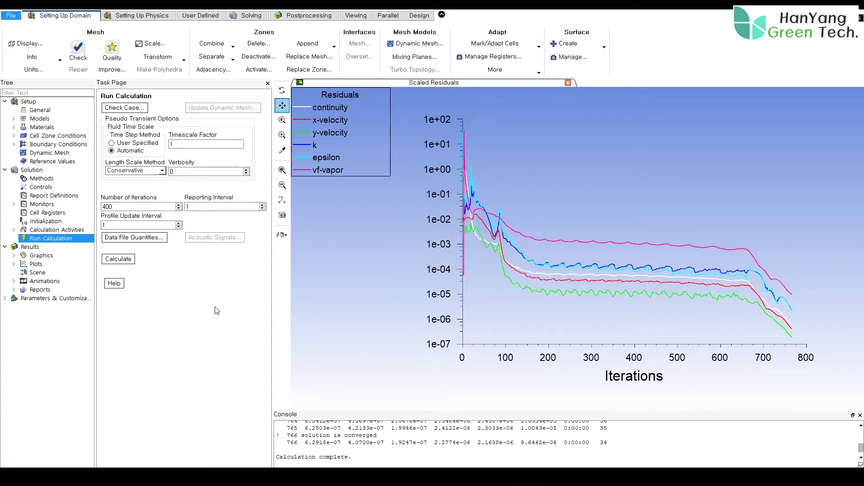
# Start a new contour with Draw Mesh enabled, excluding default-interior from the mesh surfaces, and display the mesh edges.
pyautogui.click(13, 256)
pyautogui.doubleClick(45, 273)
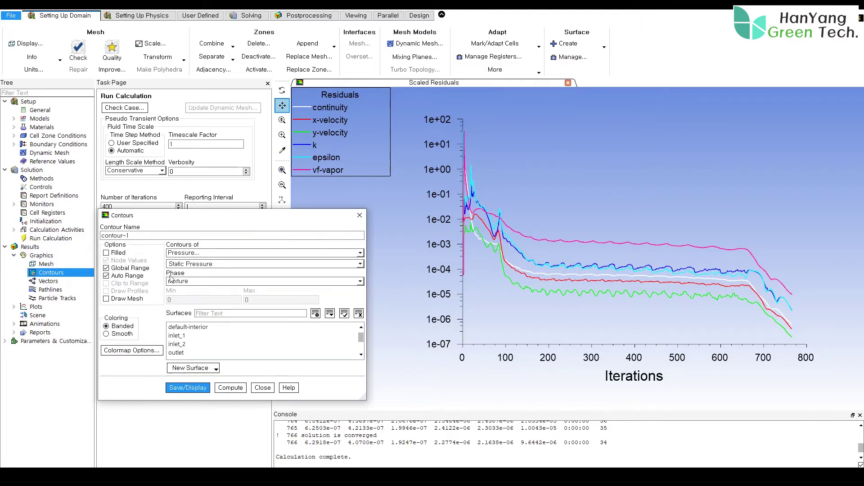
pyautogui.moveTo(190, 218); pyautogui.dragTo(224, 177)
pyautogui.click(182, 261)
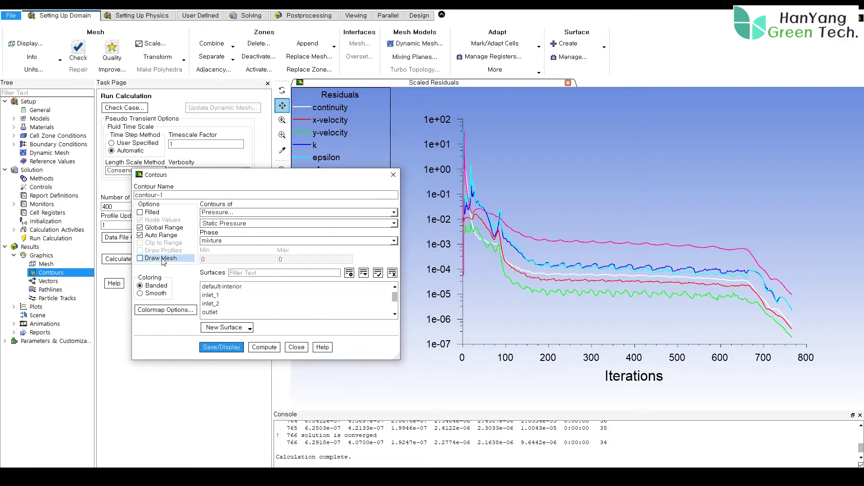
pyautogui.click(174, 139)
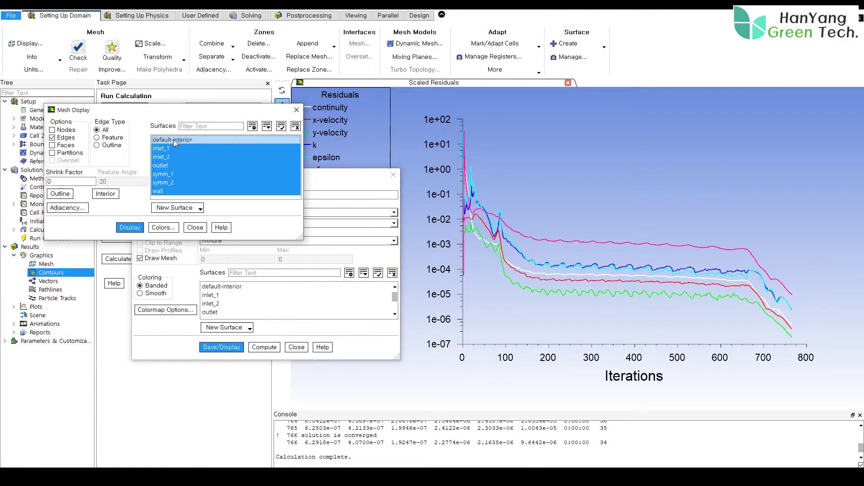
pyautogui.click(133, 229)
pyautogui.click(194, 227)
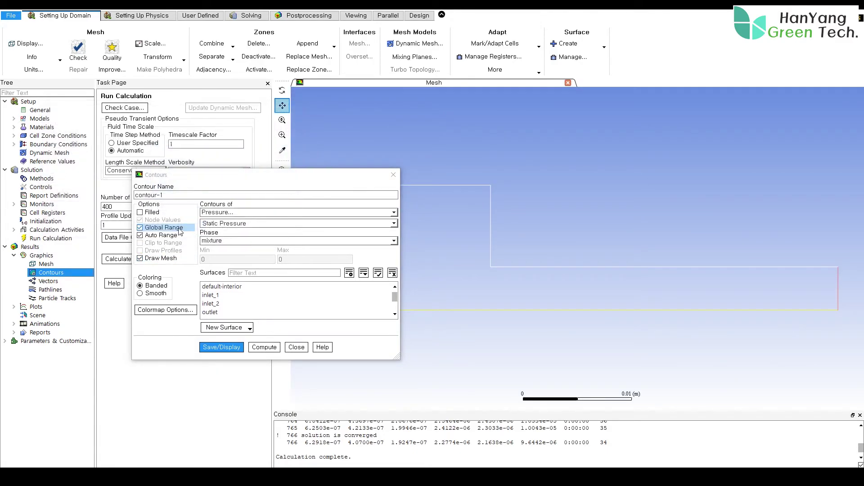
# Enable filled contours and save and display the mixture's Static Pressure distribution over the mesh outline.
pyautogui.click(150, 214)
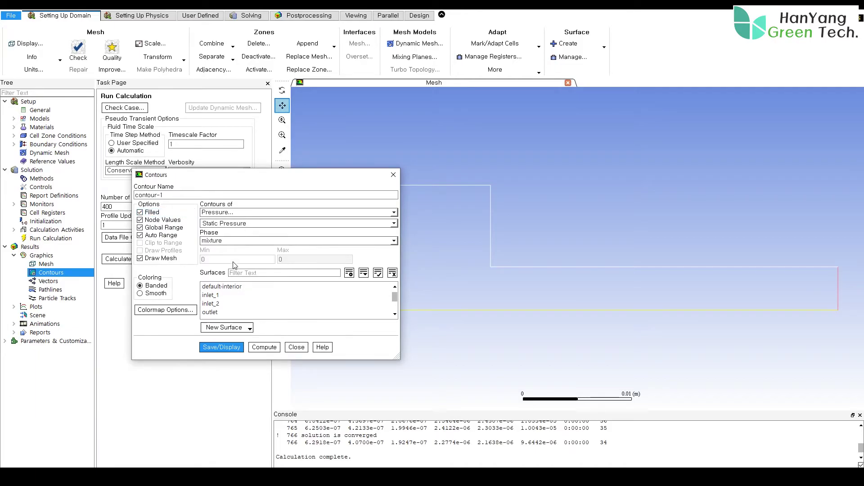
pyautogui.click(215, 348)
pyautogui.moveTo(299, 177); pyautogui.dragTo(169, 206)
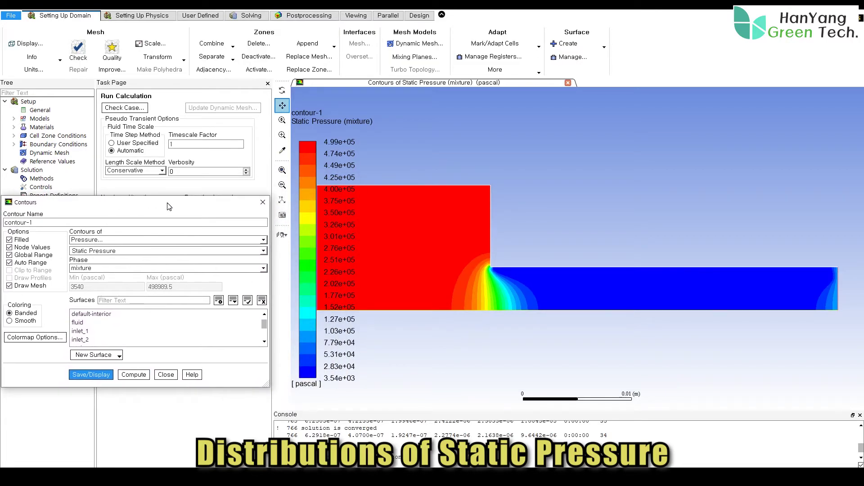
pyautogui.click(282, 170)
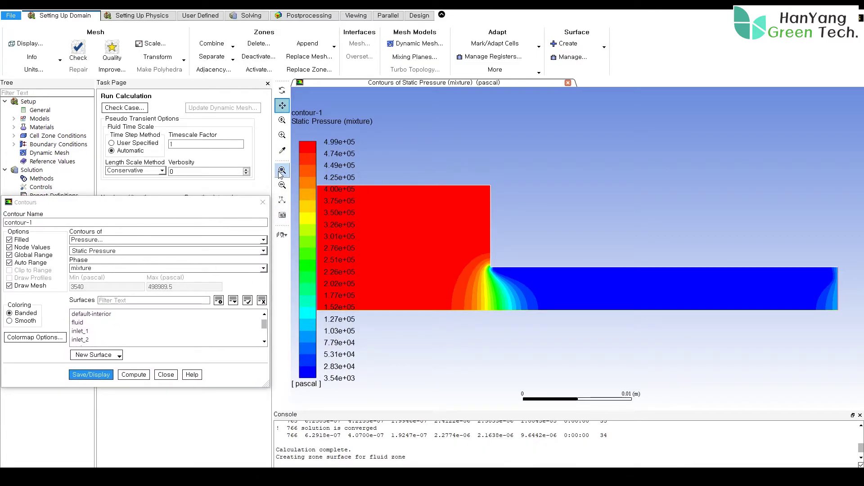
pyautogui.scroll(-5, 509, 256)
pyautogui.moveTo(531, 230); pyautogui.dragTo(627, 262, button='middle')
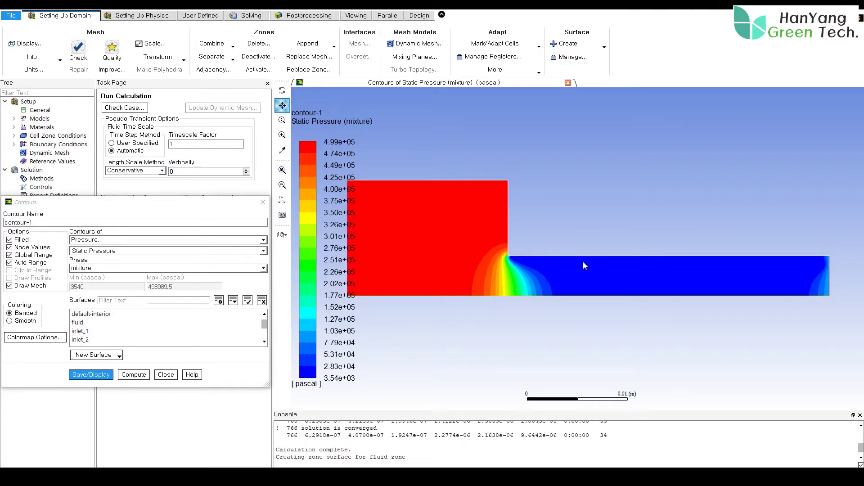
# Set the colormap number format type to float, redisplay the static pressure contour and close the contour settings.
pyautogui.moveTo(131, 208); pyautogui.dragTo(137, 211)
pyautogui.click(40, 337)
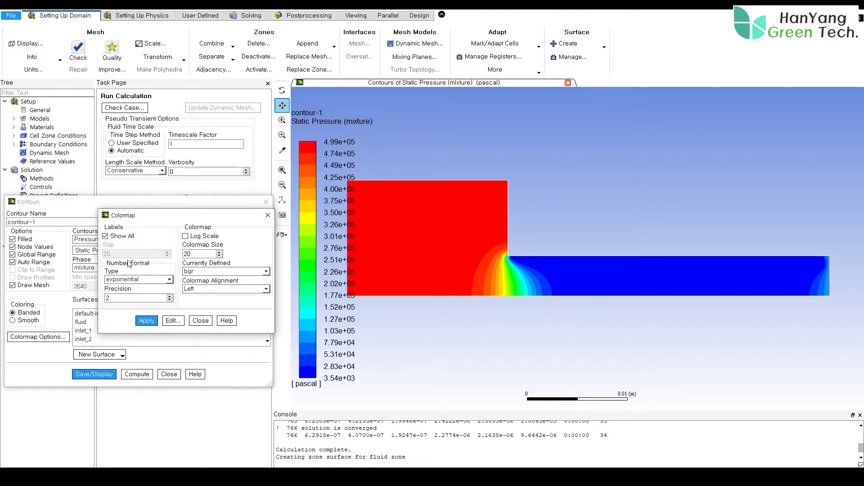
pyautogui.click(169, 280)
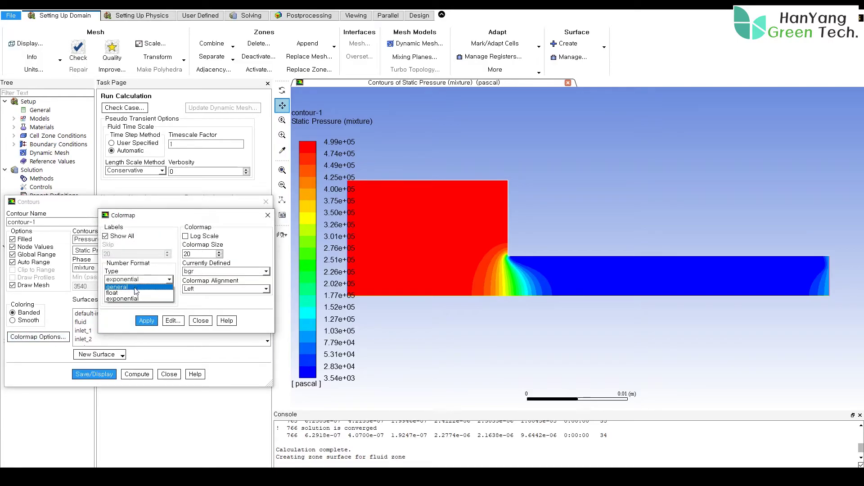
pyautogui.click(134, 293)
pyautogui.click(146, 321)
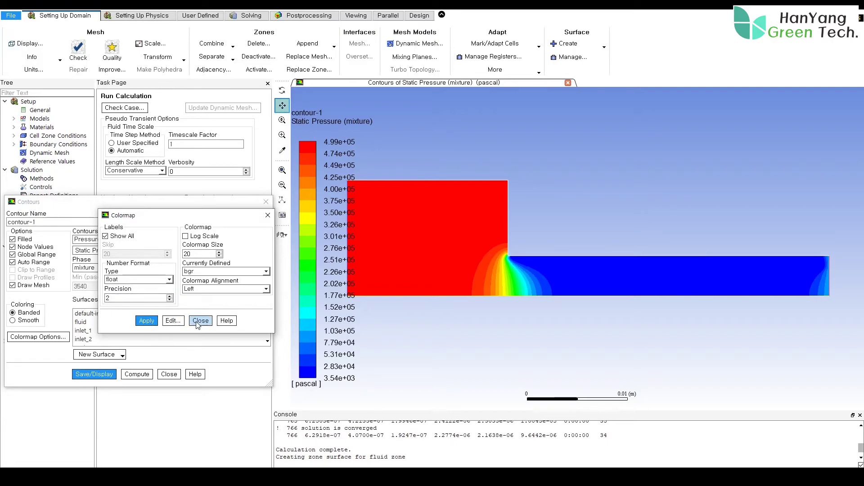
pyautogui.click(201, 320)
pyautogui.click(95, 375)
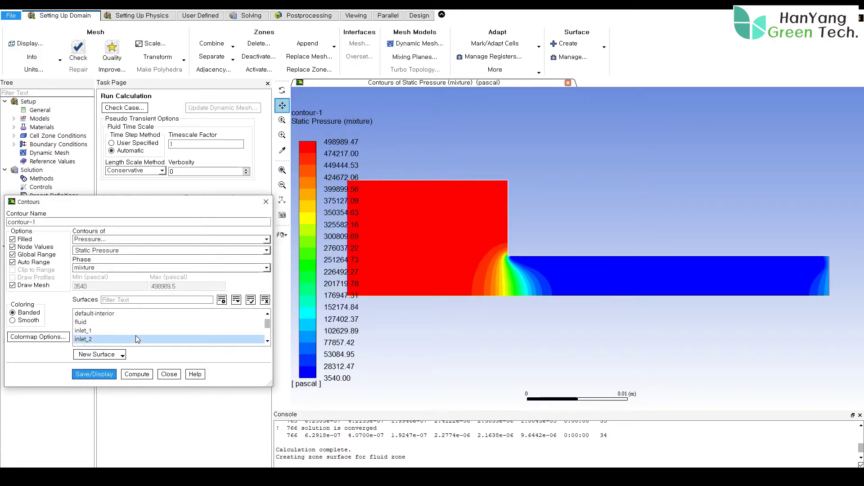
pyautogui.scroll(-1, 649, 294)
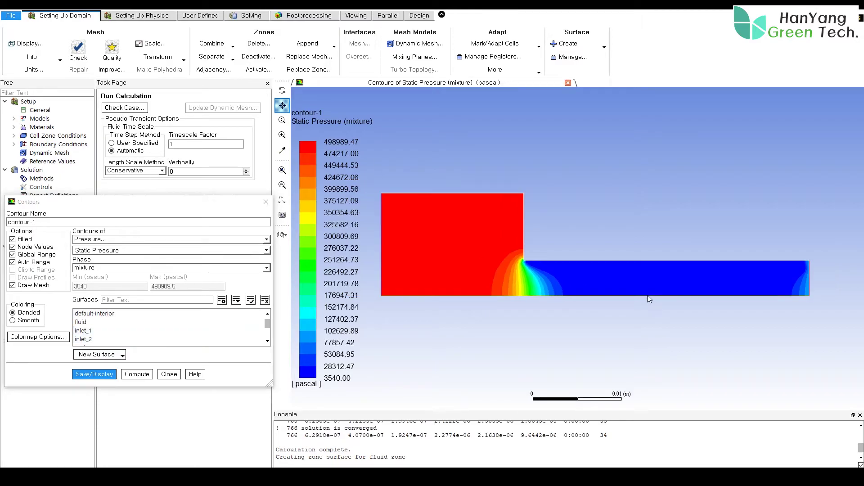
pyautogui.moveTo(649, 296); pyautogui.dragTo(568, 262, button='middle')
pyautogui.moveTo(536, 231); pyautogui.dragTo(609, 256, button='middle')
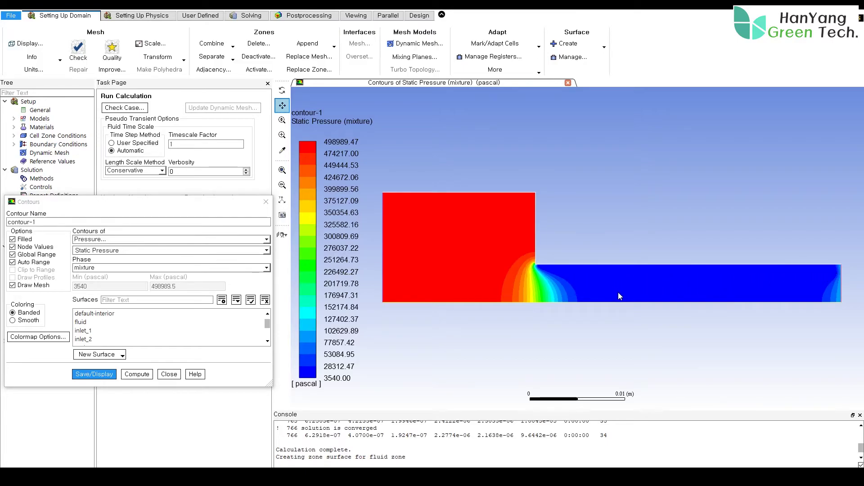
pyautogui.click(135, 331)
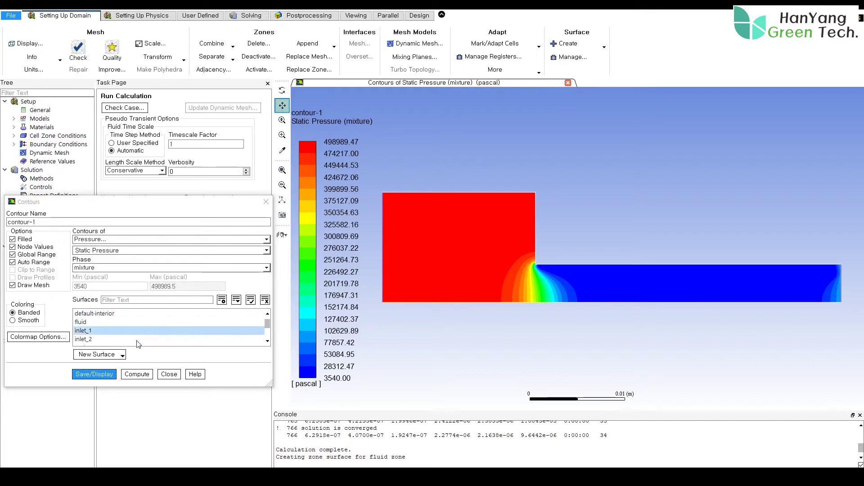
pyautogui.click(169, 374)
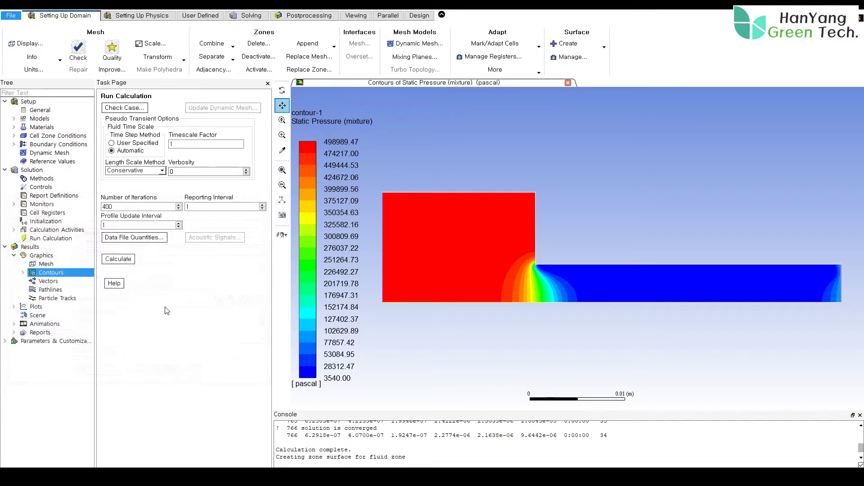
# Mirror the pressure contour display across the centerline using both the symm_2 and symm_1 mirror planes.
pyautogui.click(30, 44)
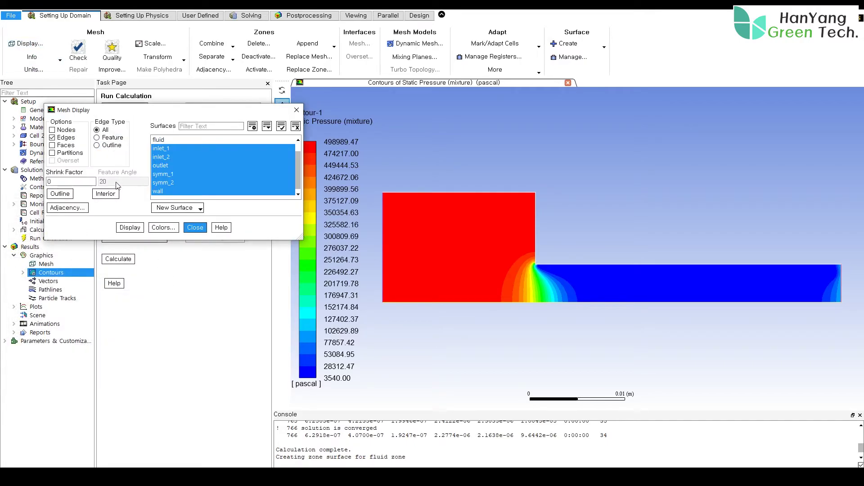
pyautogui.click(191, 229)
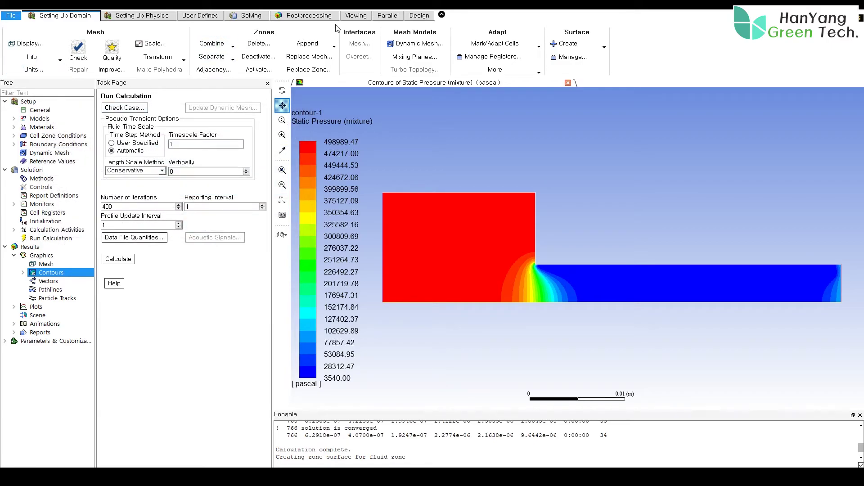
pyautogui.click(353, 16)
pyautogui.click(23, 43)
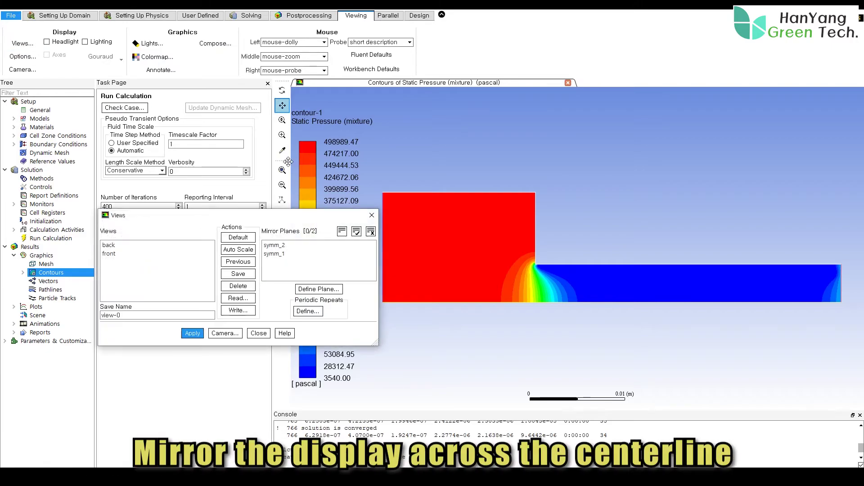
pyautogui.moveTo(261, 210); pyautogui.dragTo(188, 137)
pyautogui.click(198, 166)
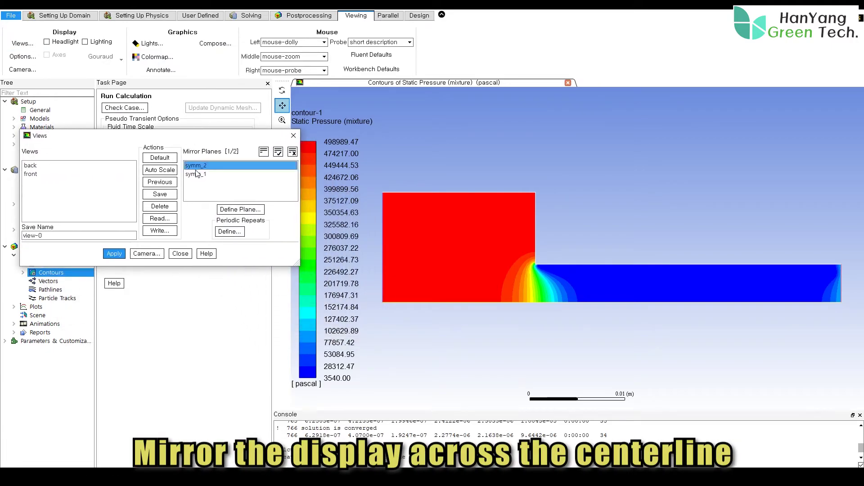
pyautogui.click(198, 175)
pyautogui.click(115, 254)
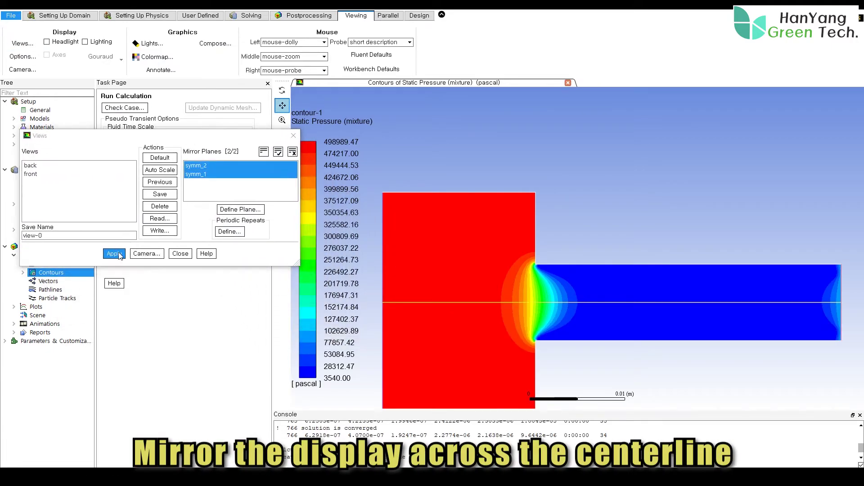
pyautogui.click(180, 254)
pyautogui.click(285, 171)
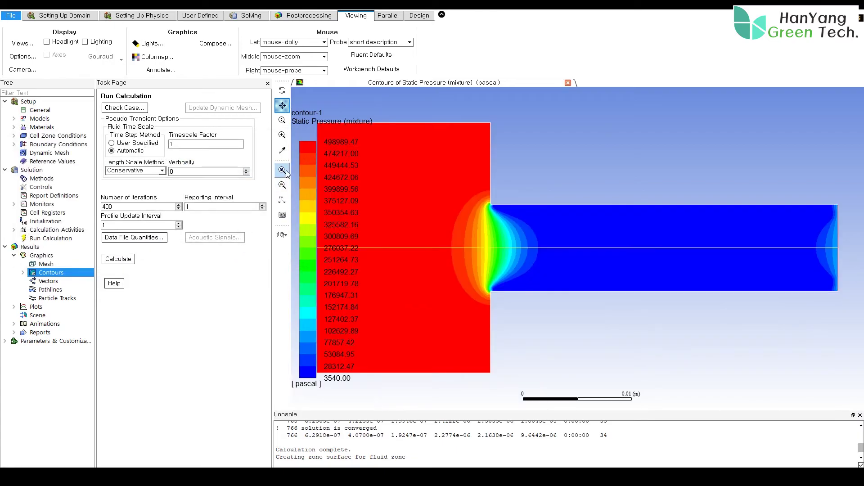
pyautogui.moveTo(631, 307); pyautogui.dragTo(574, 261, button='middle')
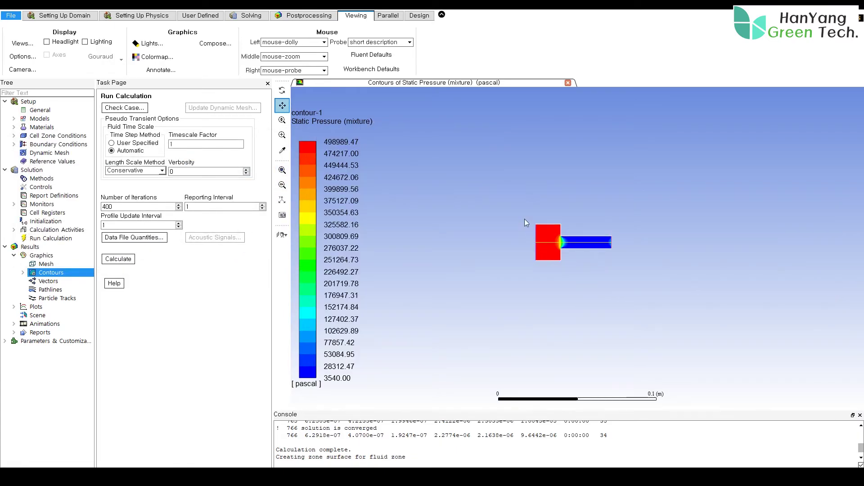
pyautogui.moveTo(528, 226); pyautogui.dragTo(615, 267, button='middle')
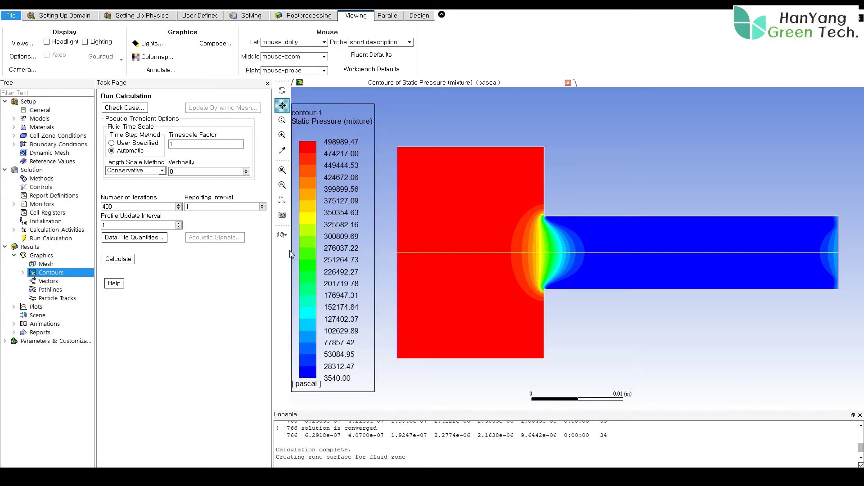
# Start a second contour definition with Draw Mesh enabled and display the edges of the selected boundary surfaces.
pyautogui.click(23, 273)
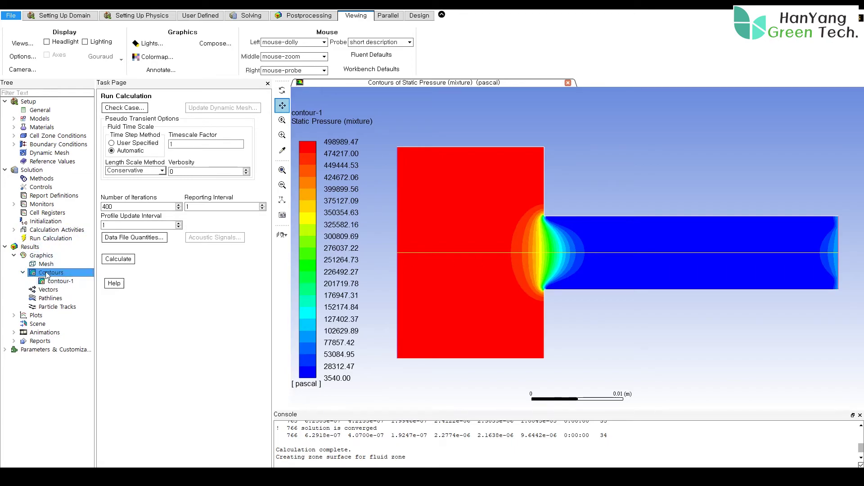
pyautogui.doubleClick(45, 273)
pyautogui.click(50, 285)
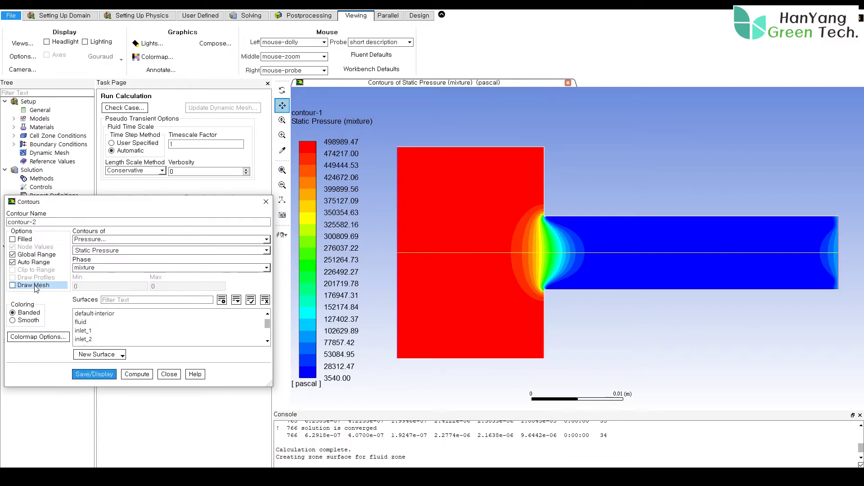
pyautogui.click(131, 228)
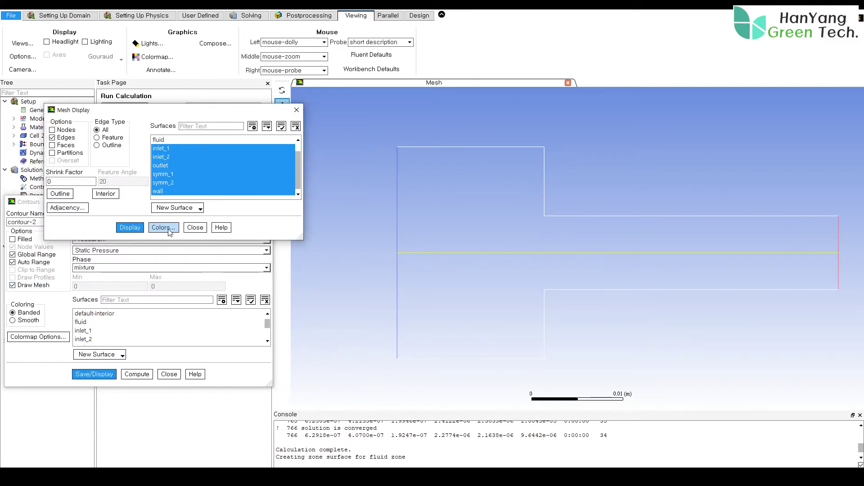
pyautogui.click(195, 228)
# Save and display filled contours of Turbulent Kinetic Energy (k) for the mixture, then close the contour settings.
pyautogui.click(13, 239)
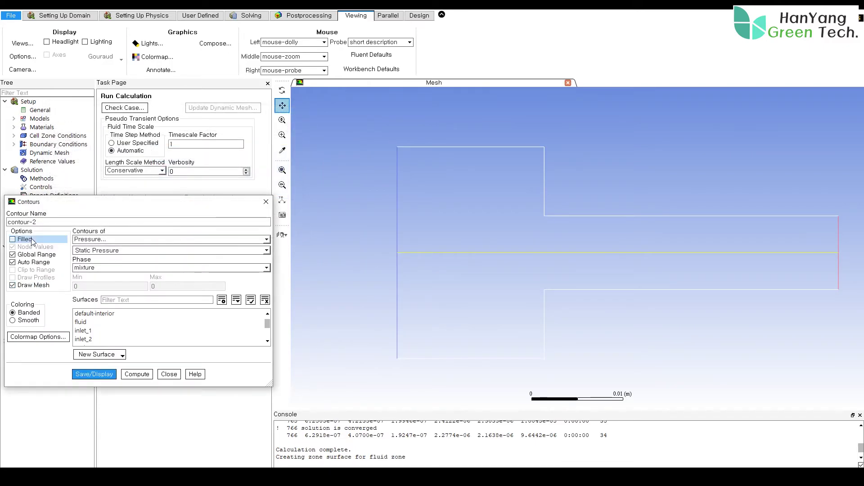
pyautogui.click(110, 240)
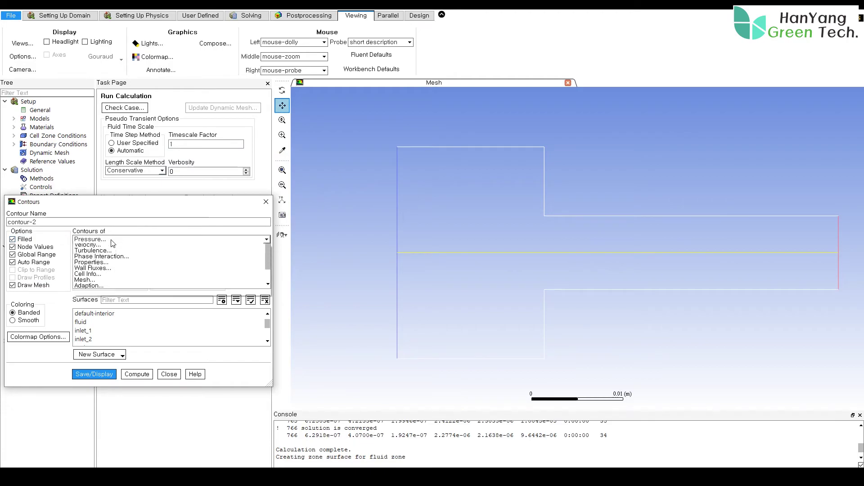
pyautogui.click(105, 265)
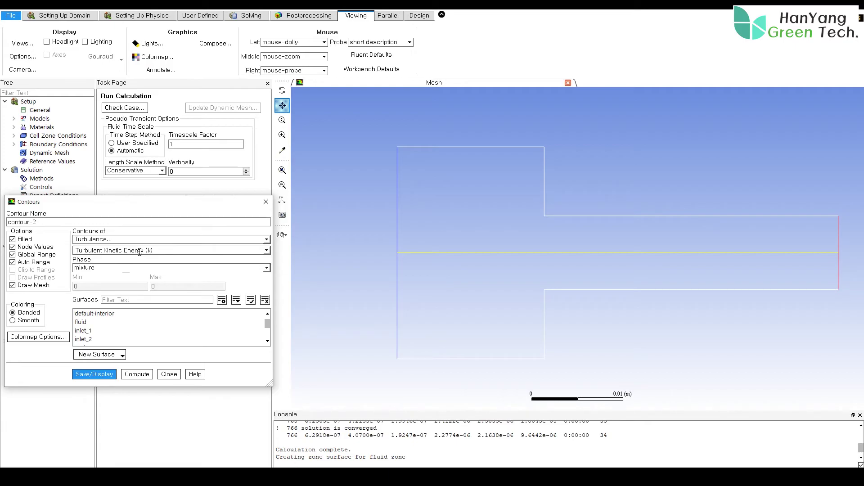
pyautogui.click(93, 375)
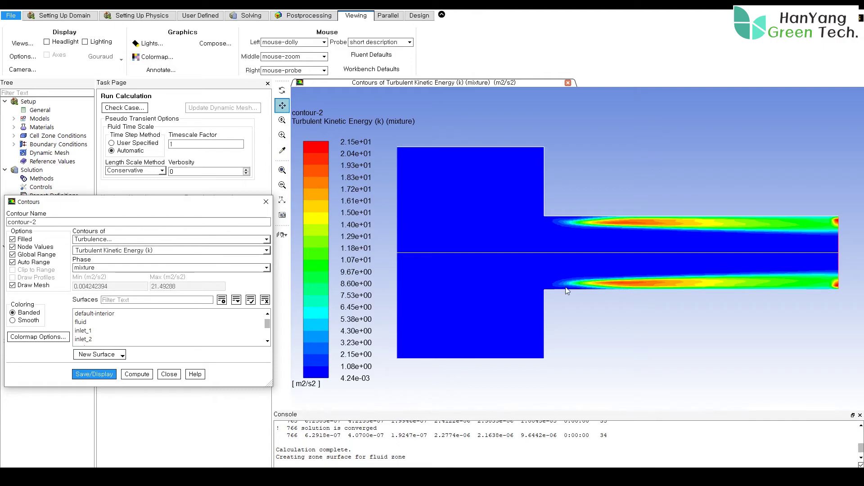
pyautogui.click(169, 374)
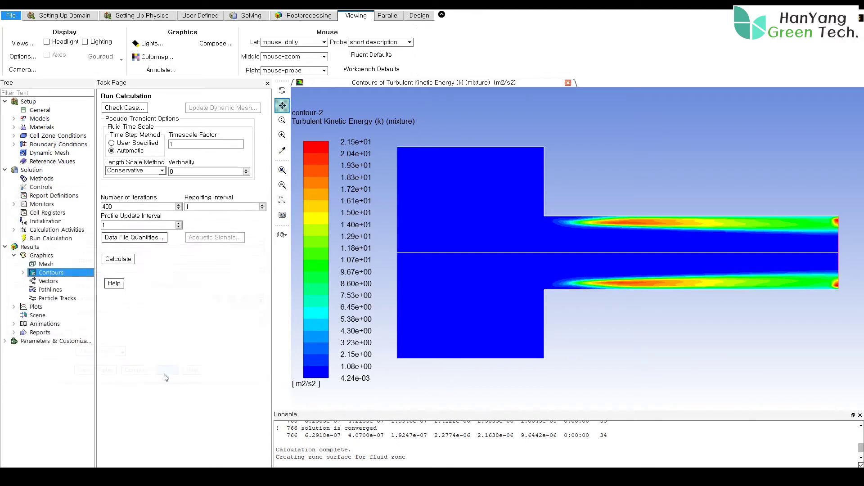
# Start a third contour definition with Draw Mesh enabled and display the edges of the selected inlet, outlet, symmetry and wall surfaces.
pyautogui.doubleClick(49, 273)
pyautogui.click(38, 285)
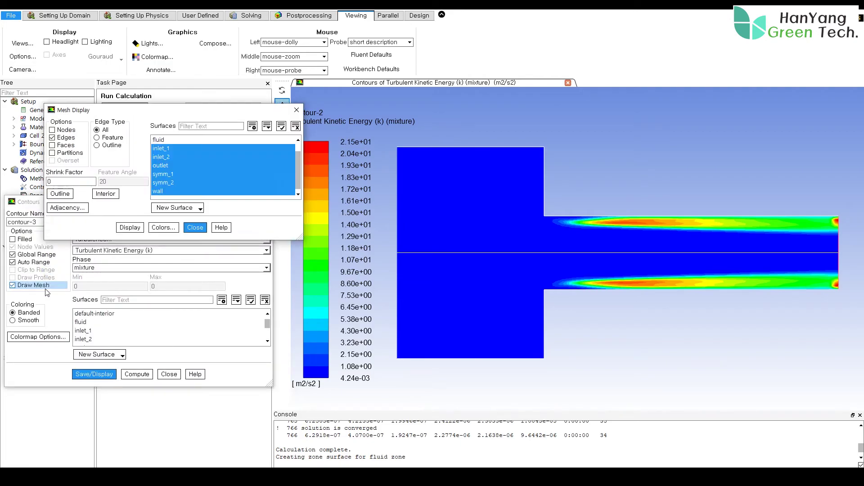
pyautogui.click(130, 227)
pyautogui.click(195, 228)
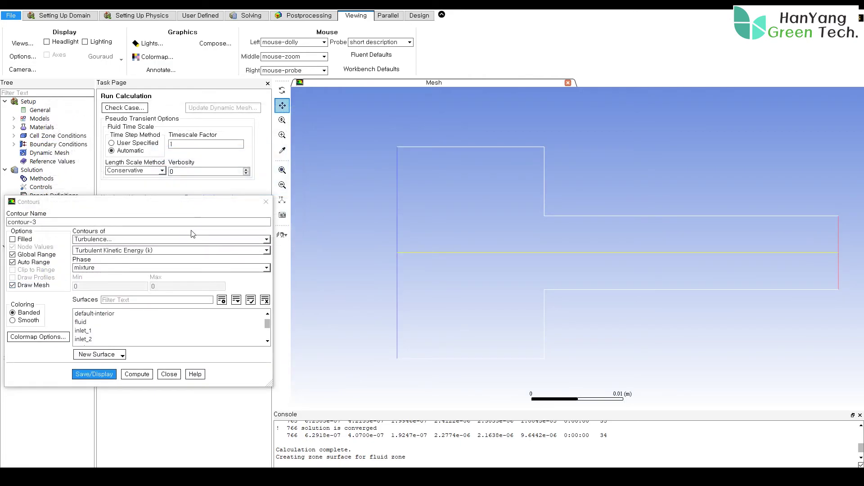
# Save and display filled contours of the Phases volume fraction for the vapor phase.
pyautogui.click(155, 240)
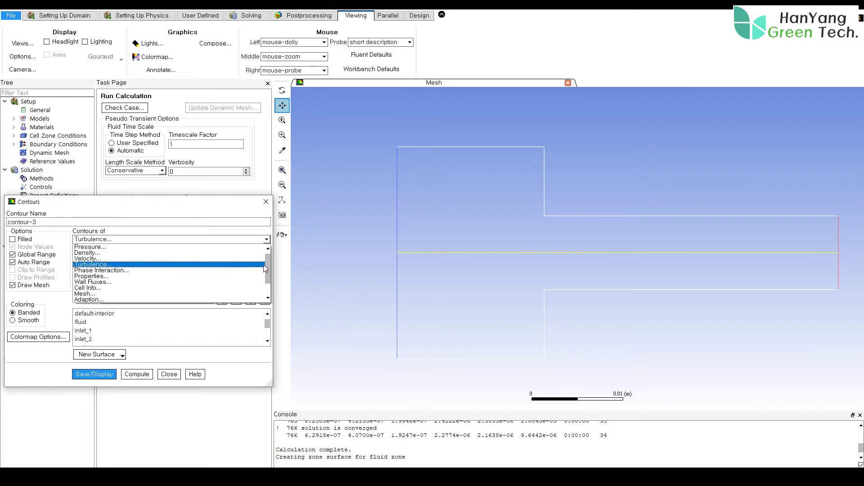
pyautogui.scroll(-1, 270, 270)
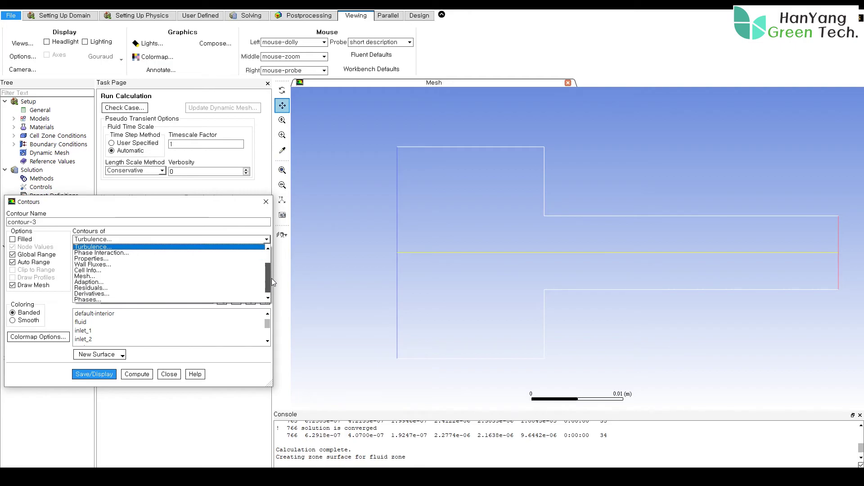
pyautogui.click(167, 300)
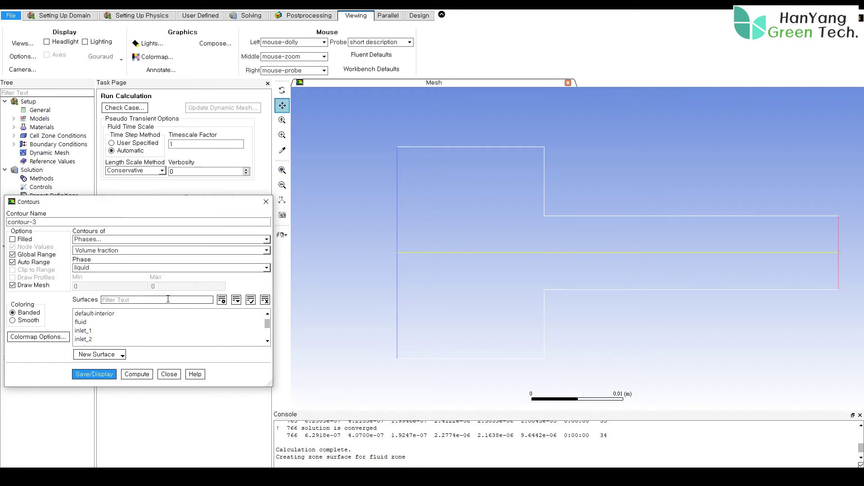
pyautogui.click(113, 267)
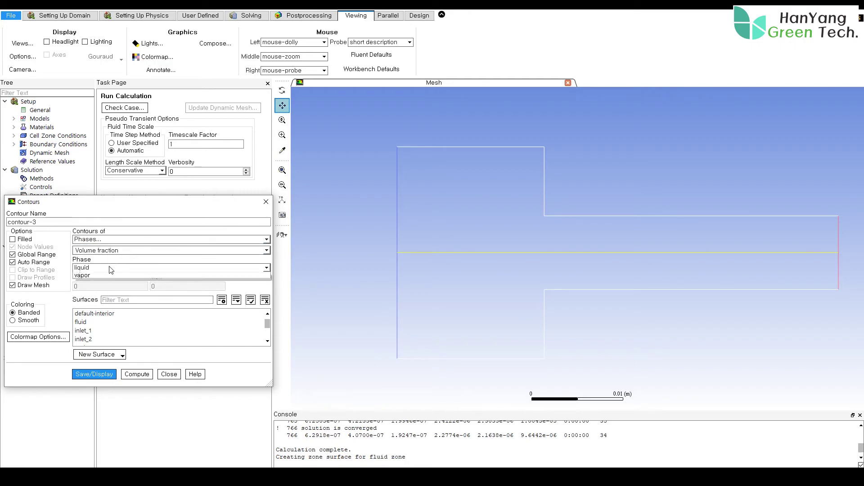
pyautogui.click(104, 281)
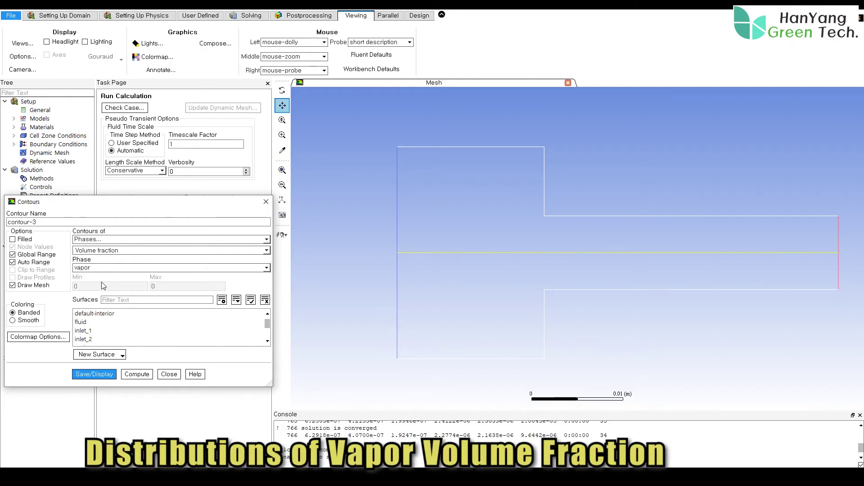
pyautogui.click(105, 374)
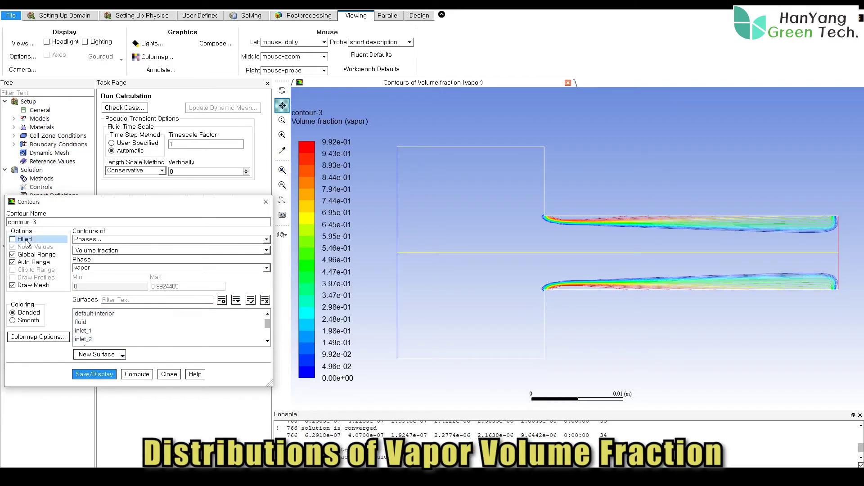
pyautogui.click(102, 376)
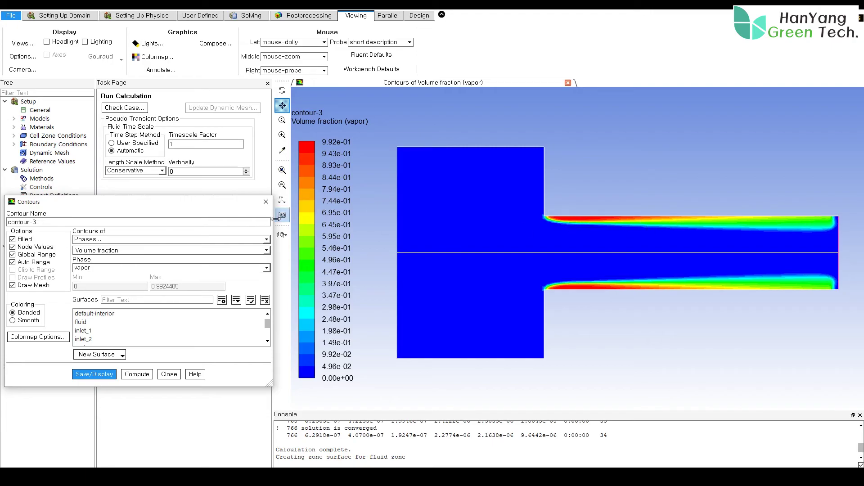
# Set the colormap size to 40 and redisplay the vapor volume fraction contour.
pyautogui.click(36, 338)
pyautogui.doubleClick(192, 254)
pyautogui.write('40')
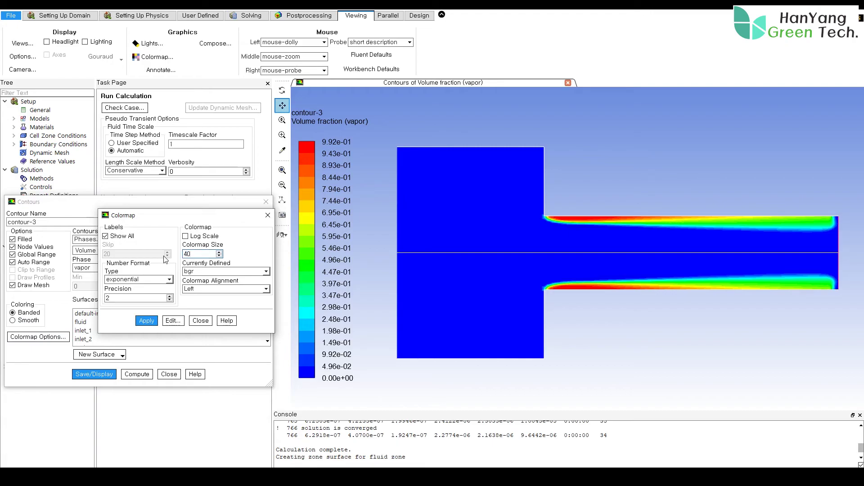
pyautogui.click(146, 320)
pyautogui.click(201, 321)
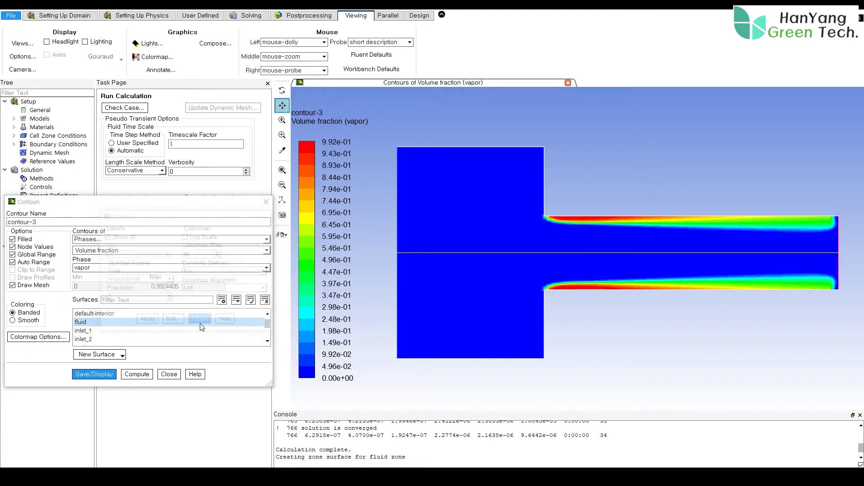
pyautogui.click(105, 376)
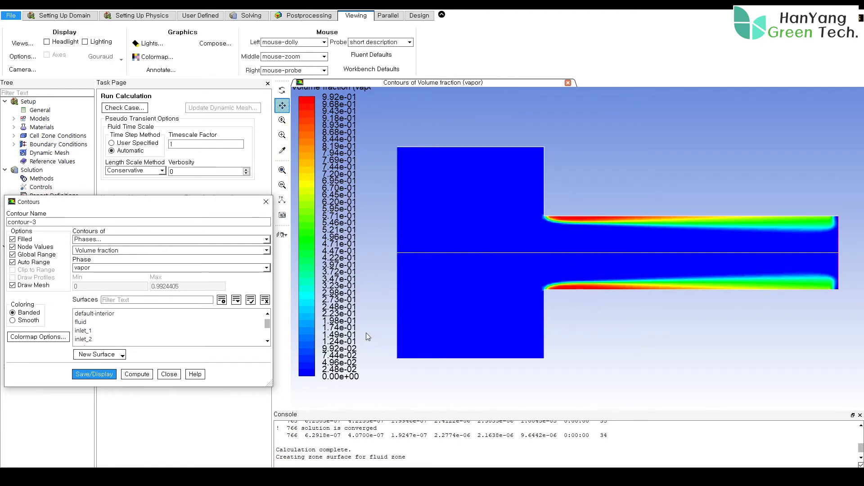
# Refit the vapor contour in the view, shift the color legend down to expose its title, and close the contour settings.
pyautogui.click(284, 172)
pyautogui.scroll(-3, 549, 245)
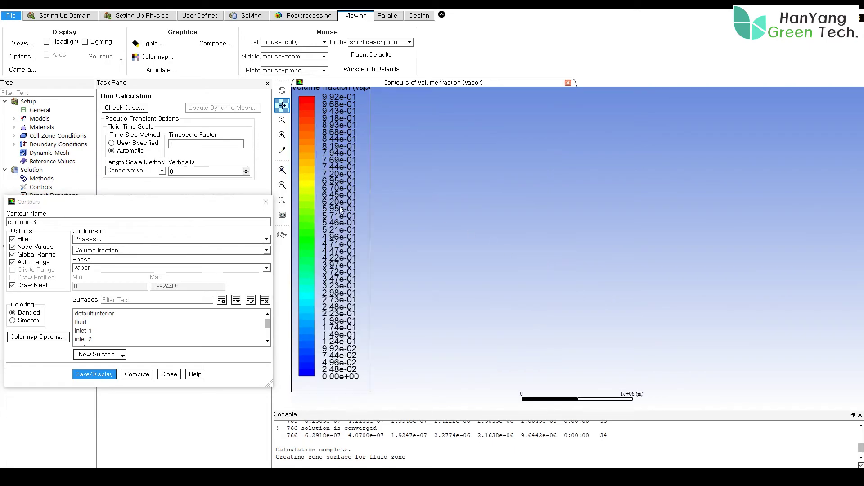
pyautogui.click(282, 170)
pyautogui.scroll(-2, 516, 244)
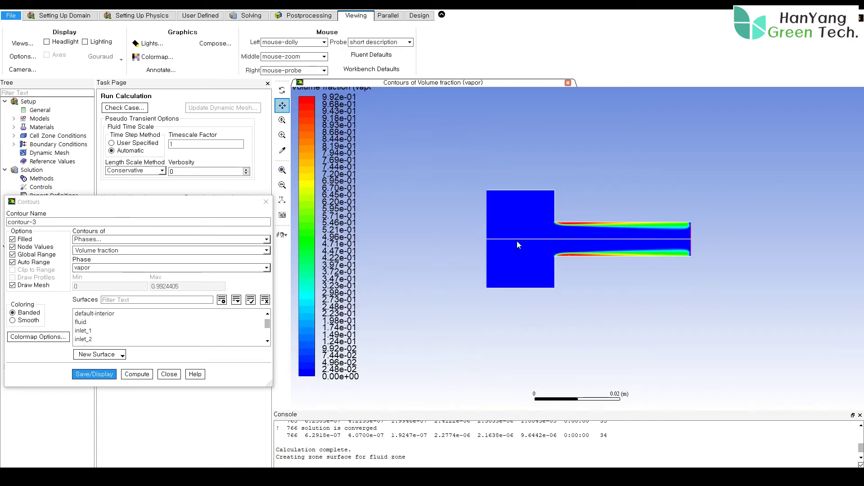
pyautogui.scroll(-1, 458, 188)
pyautogui.moveTo(456, 182); pyautogui.dragTo(676, 284, button='middle')
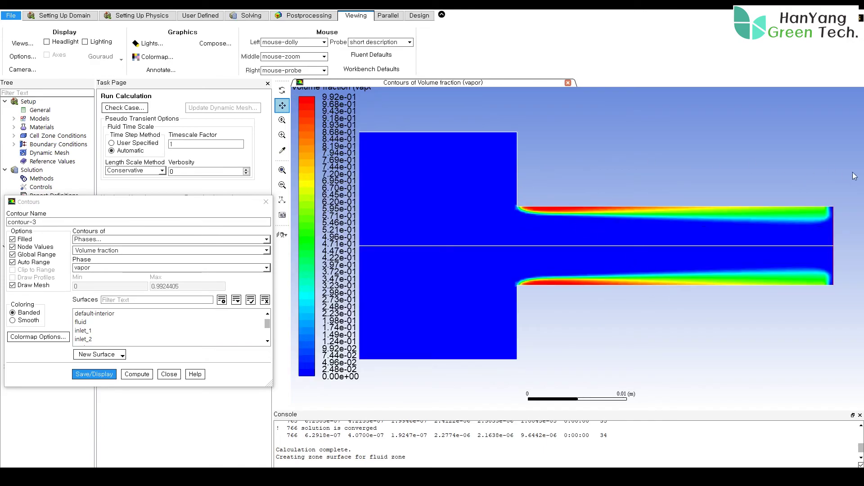
pyautogui.scroll(-2, 553, 117)
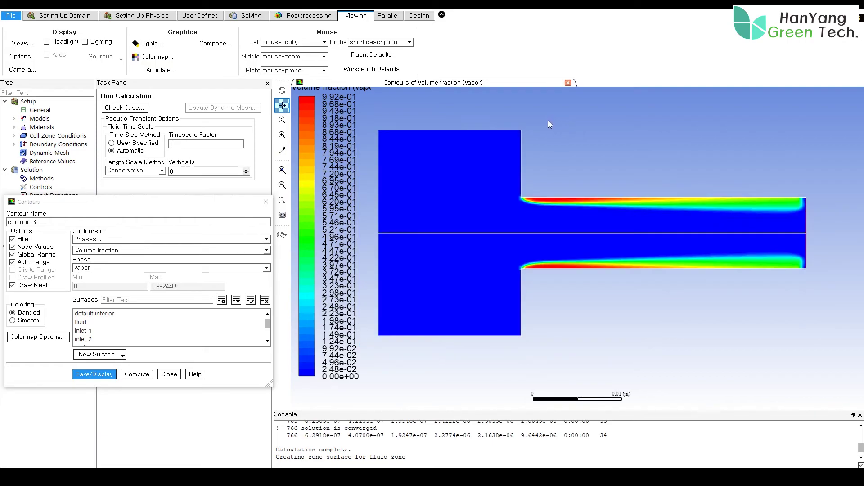
pyautogui.moveTo(314, 92); pyautogui.dragTo(318, 110)
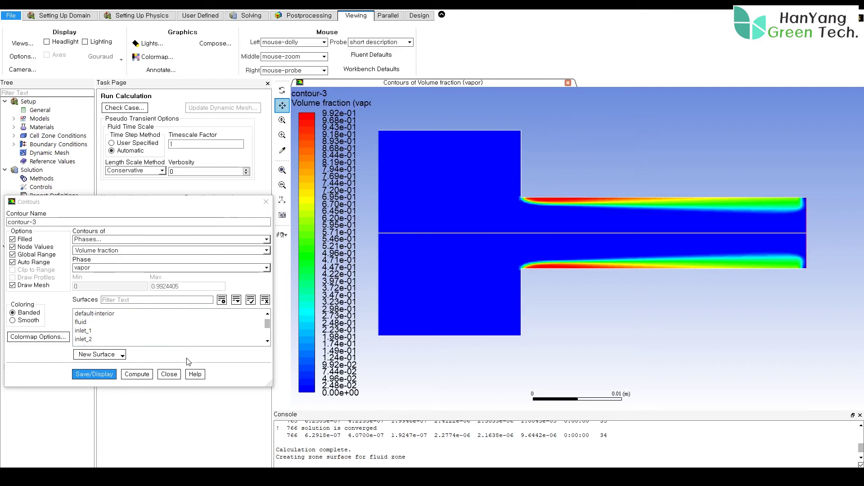
pyautogui.click(173, 375)
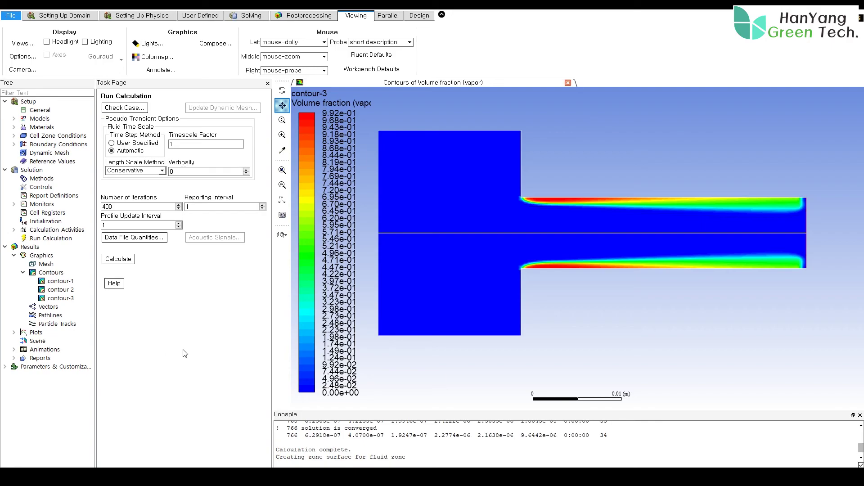
# Create a vector plot with Draw Mesh enabled and display the mixture velocity vectors colored by velocity magnitude over the mesh edges.
pyautogui.doubleClick(49, 307)
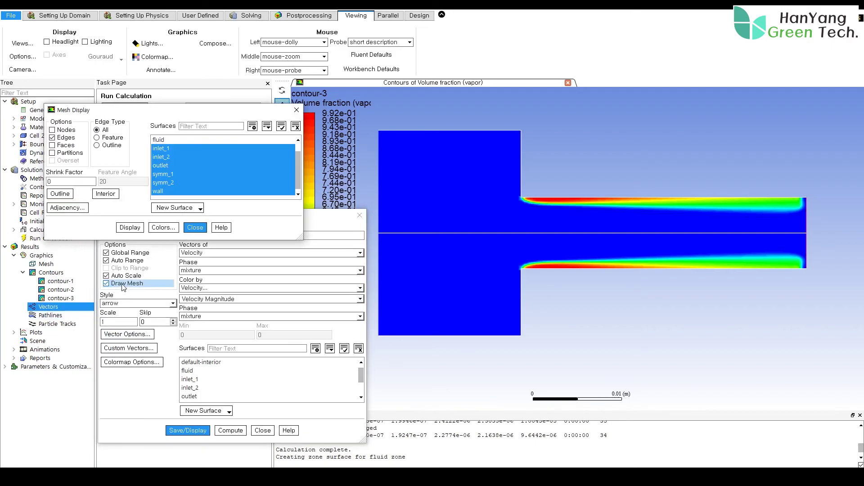
pyautogui.click(130, 228)
pyautogui.click(195, 228)
pyautogui.click(188, 431)
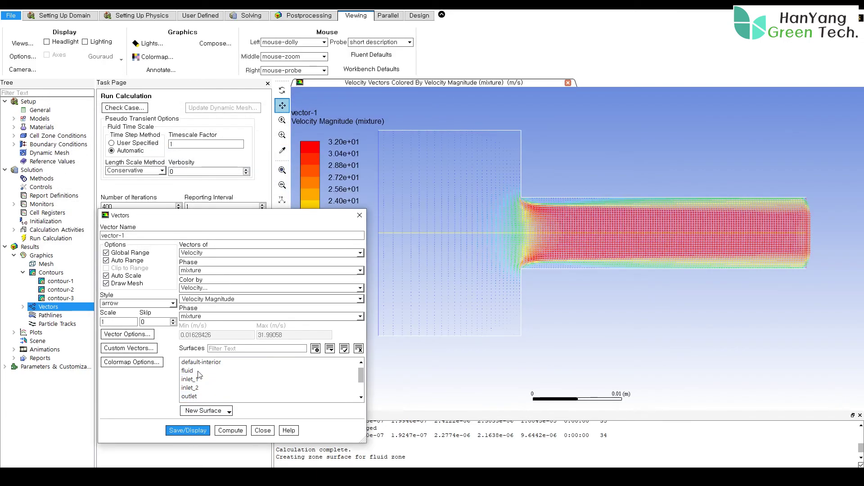
# Set the vector style to filled-arrow with scale 5 and skip 2, and redisplay the velocity vectors.
pyautogui.click(115, 304)
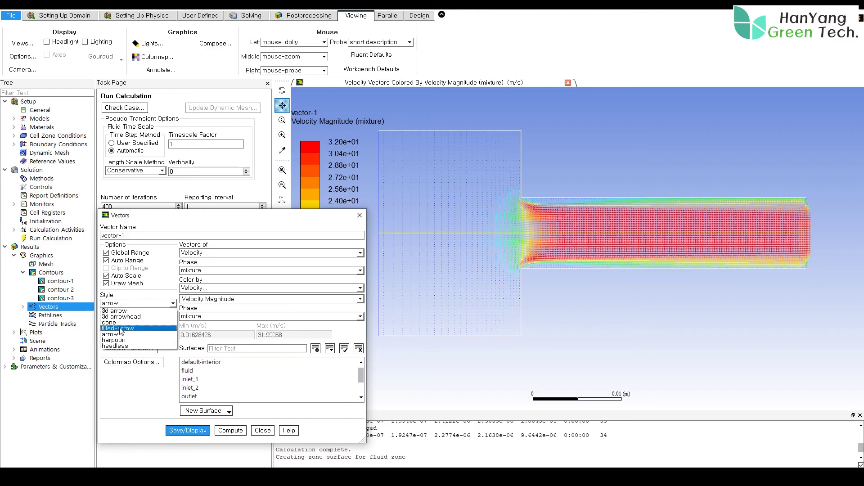
pyautogui.click(121, 331)
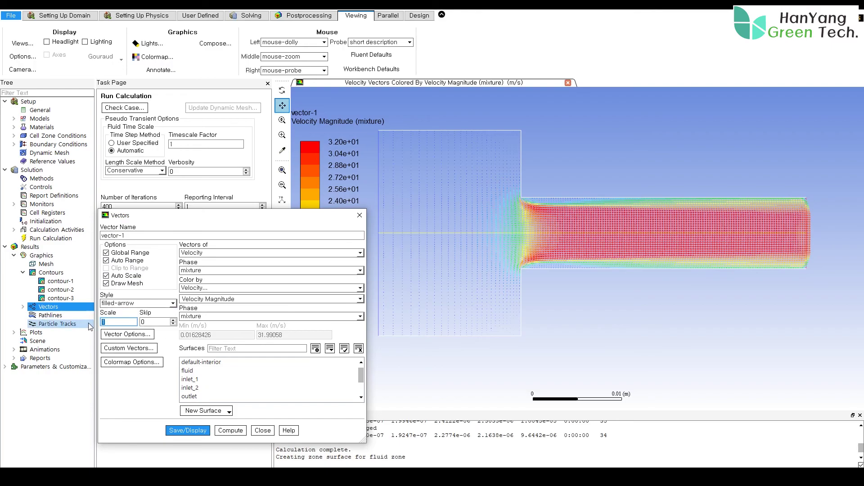
pyautogui.write('5')
pyautogui.click(182, 425)
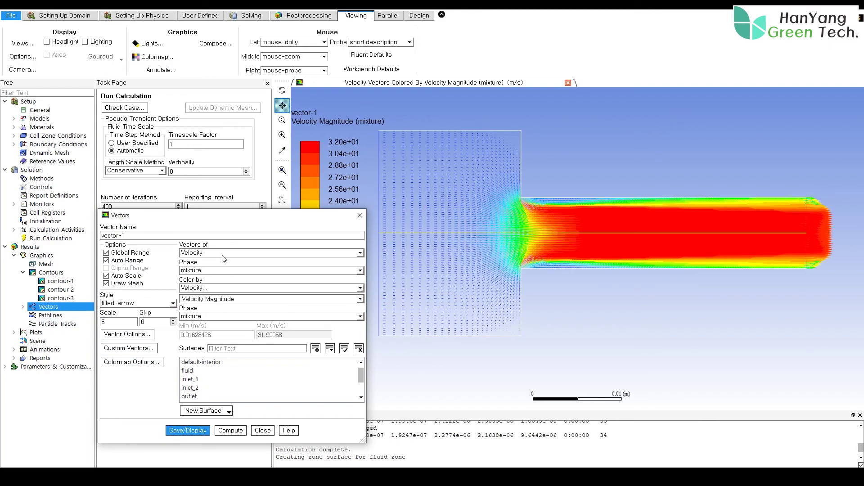
pyautogui.moveTo(224, 220); pyautogui.dragTo(149, 201)
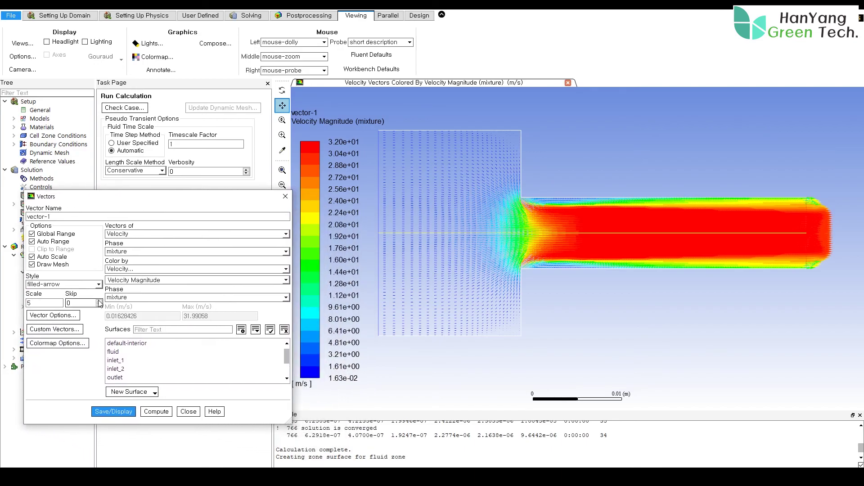
pyautogui.click(112, 412)
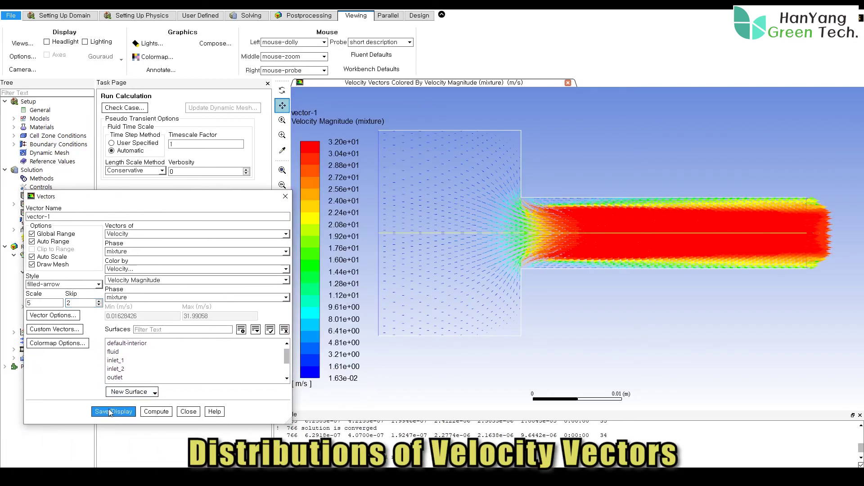
# Examine the velocity vectors up close at the entrance to the narrow channel, and close the vector settings.
pyautogui.click(560, 312)
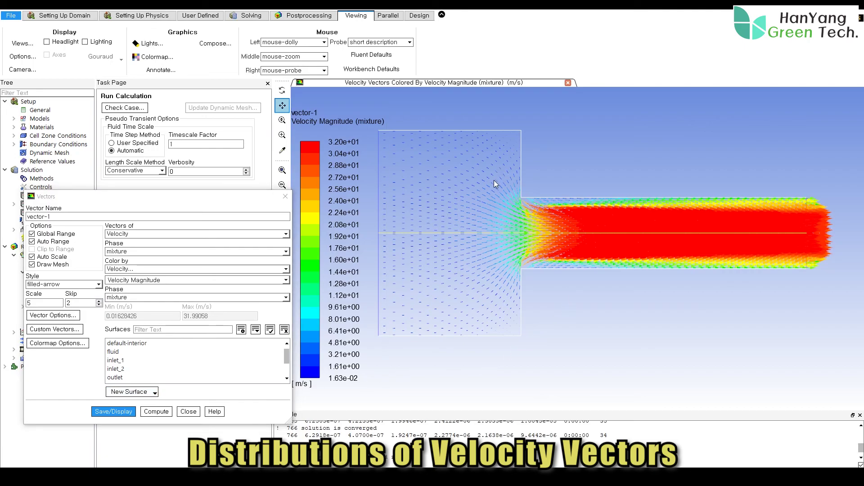
pyautogui.moveTo(490, 177); pyautogui.dragTo(631, 242, button='middle')
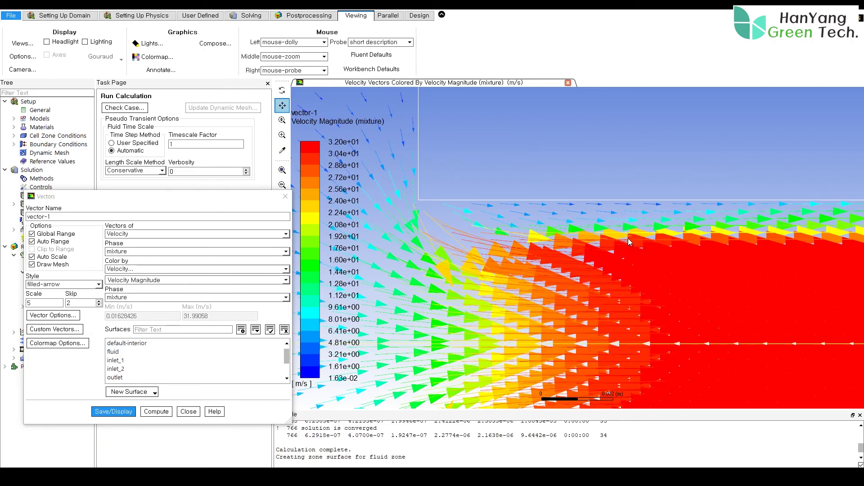
pyautogui.moveTo(754, 285); pyautogui.dragTo(655, 229, button='middle')
pyautogui.moveTo(436, 196)
pyautogui.mouseDown(button='middle')
pyautogui.moveTo(516, 263)
pyautogui.moveTo(622, 315)
pyautogui.moveTo(705, 330)
pyautogui.moveTo(535, 235)
pyautogui.mouseUp(button='middle')
pyautogui.moveTo(491, 210); pyautogui.dragTo(617, 272, button='middle')
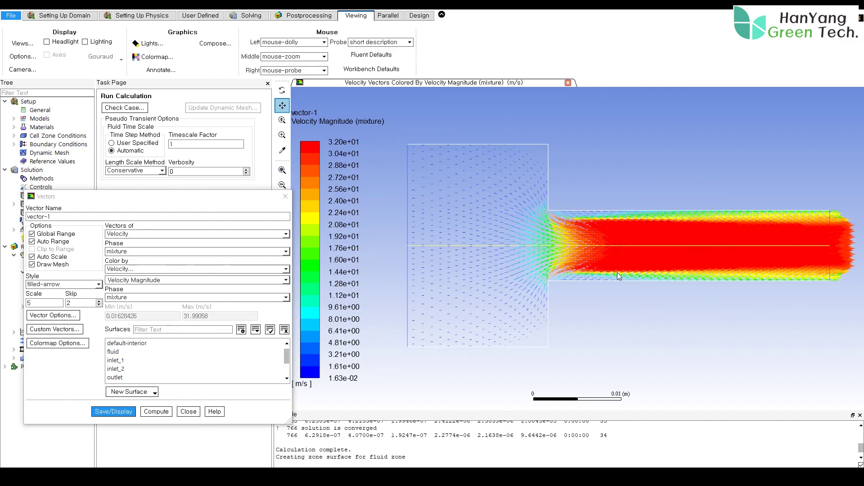
pyautogui.click(189, 412)
# Reopen the saved static pressure contour definition contour-1.
pyautogui.doubleClick(58, 283)
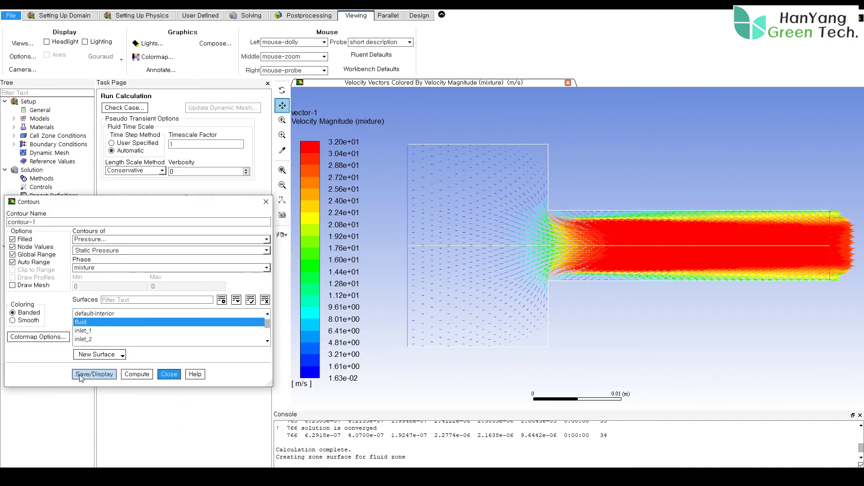